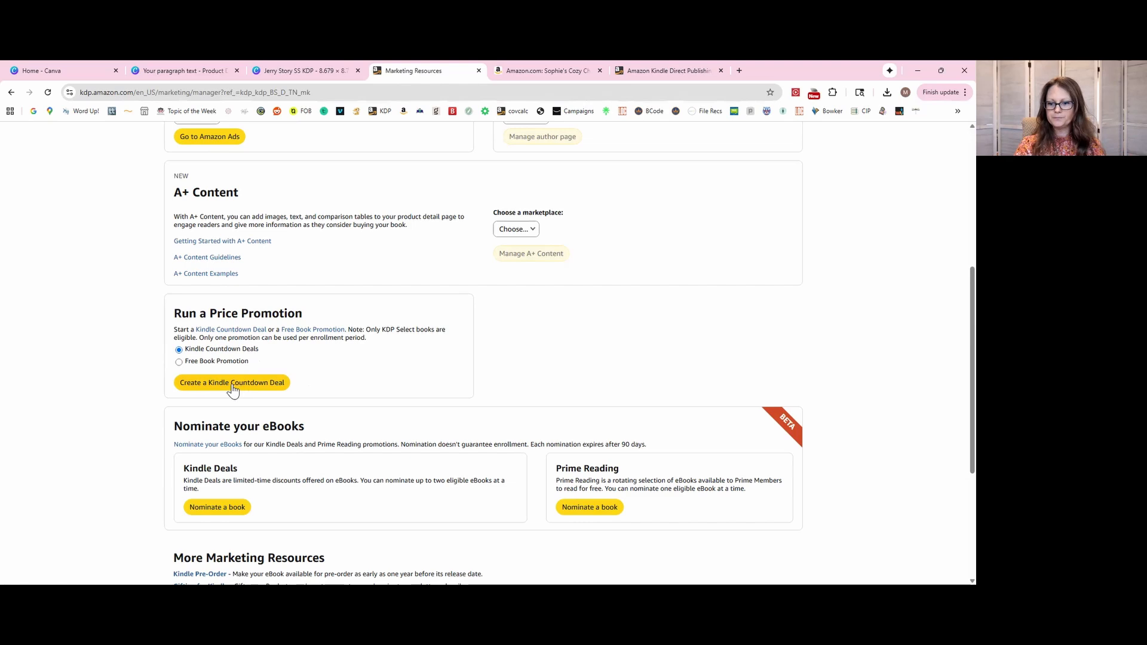
Review which eBooks are eligible for a Kindle Countdown Deal, and close the book list without choosing one.
left_click(232, 385)
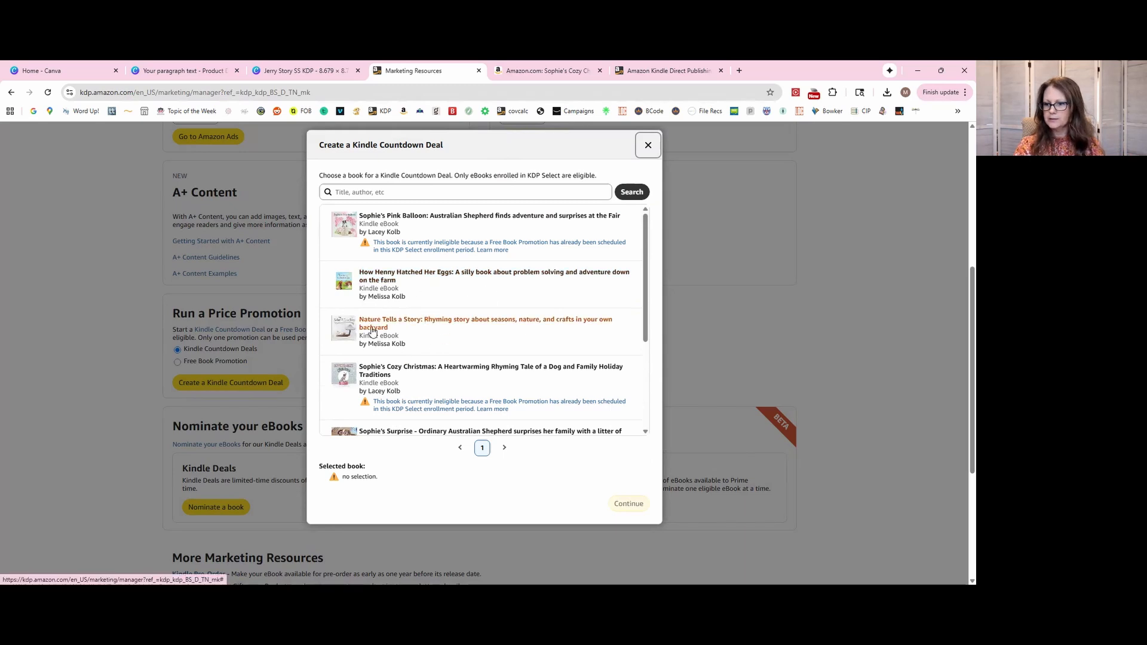
scroll(376, 334, "down", 2)
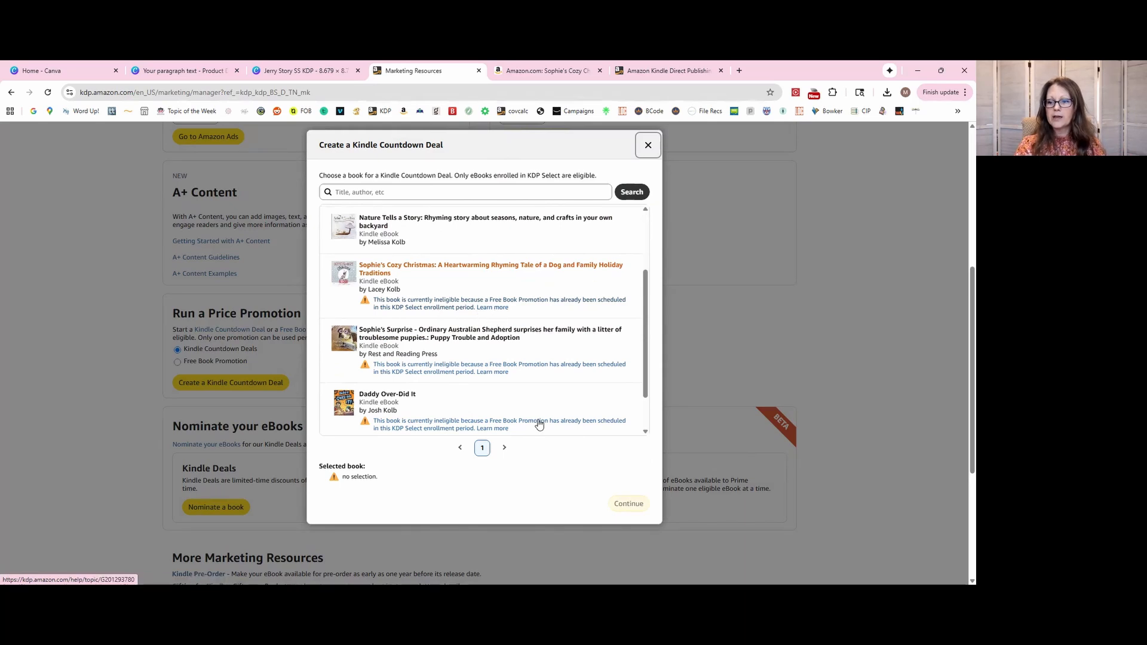
left_click(649, 149)
Enroll the eBook "Lord Gerald's Adventure" in KDP Select and confirm the enrollment.
scroll(404, 373, "up", 5)
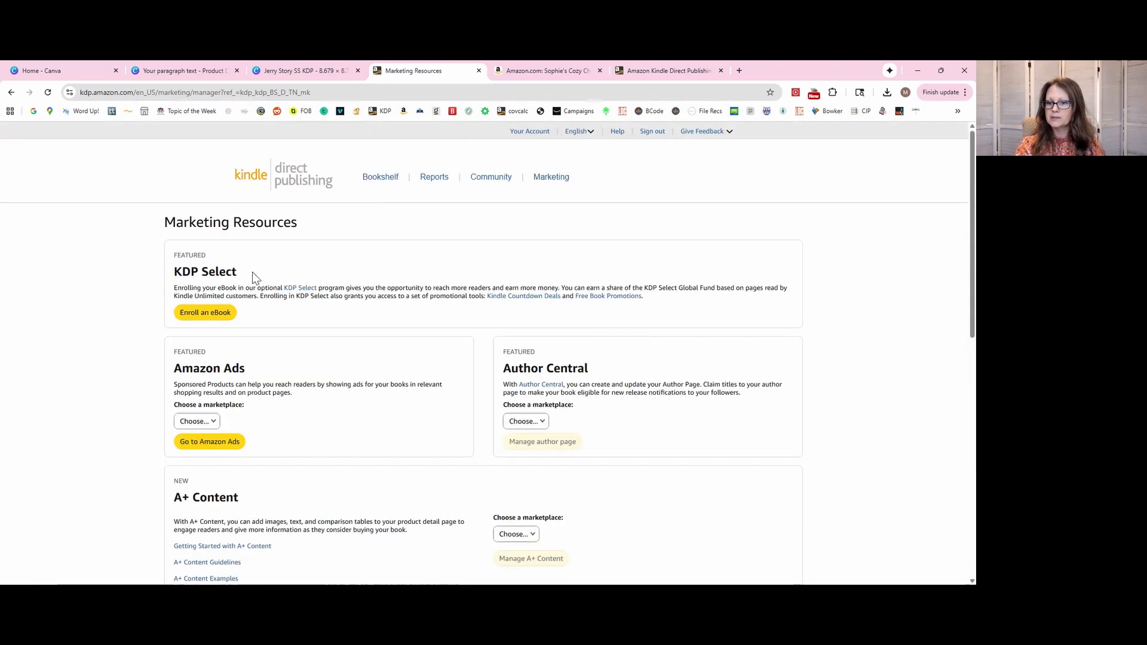
left_click(208, 313)
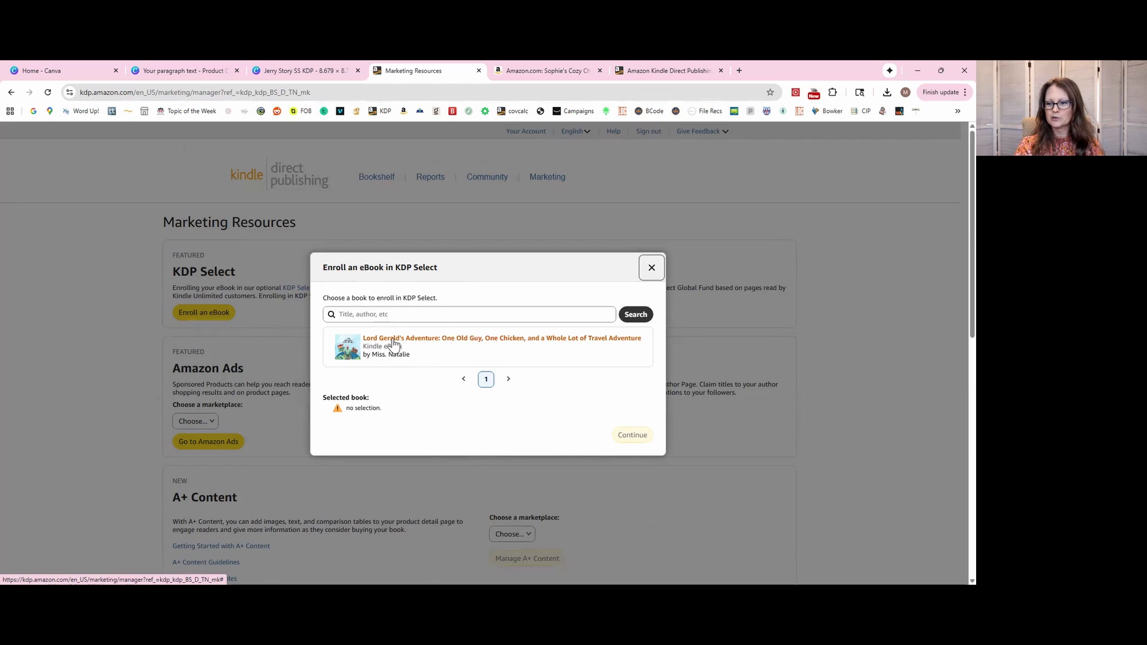
left_click(423, 342)
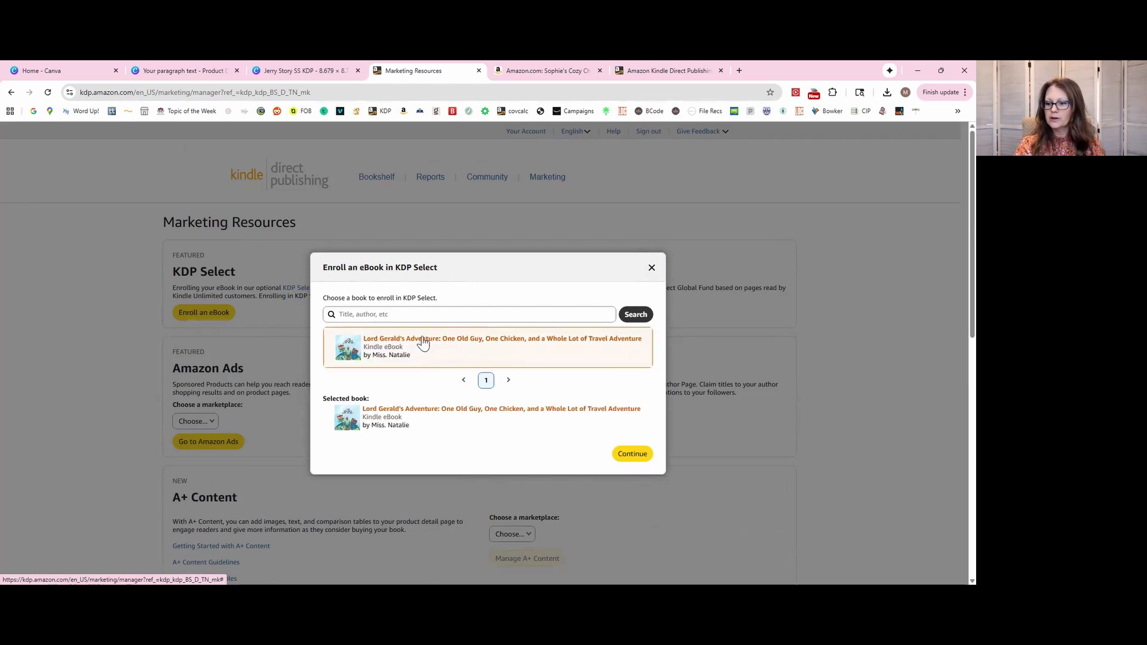
left_click_drag(490, 266, 496, 320)
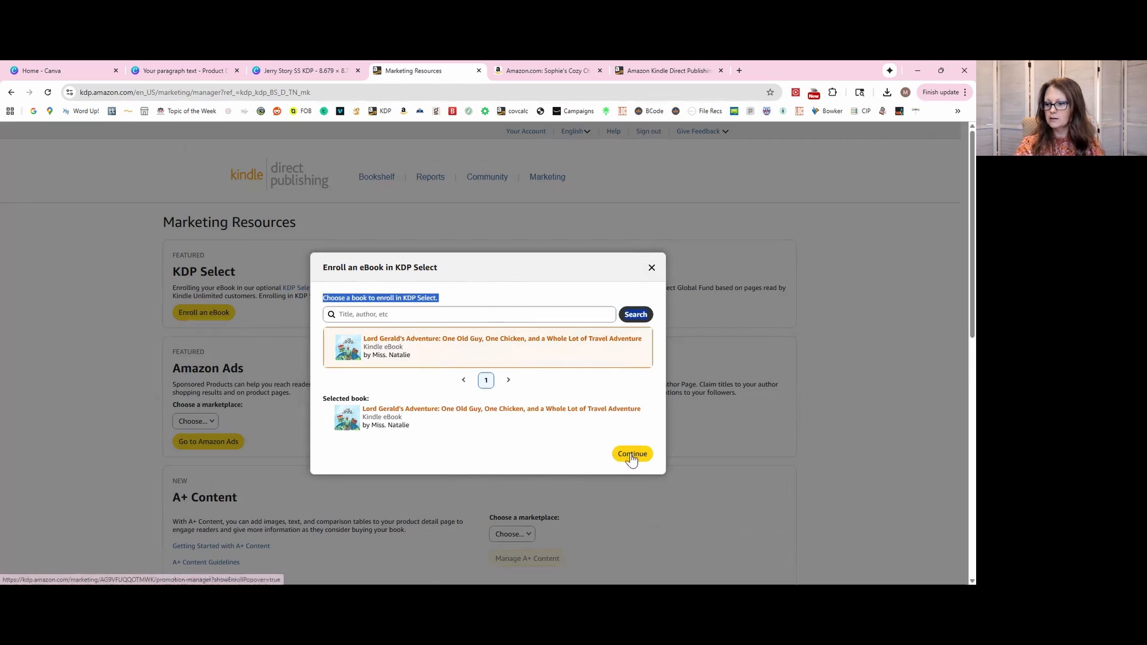
left_click(502, 276)
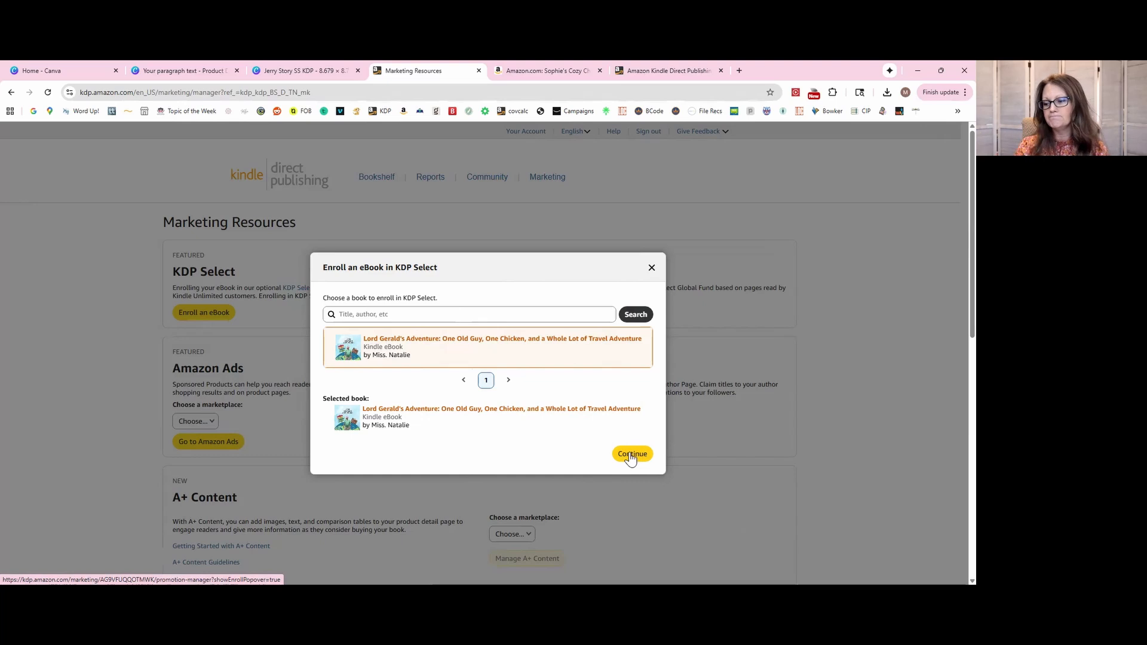
left_click(632, 455)
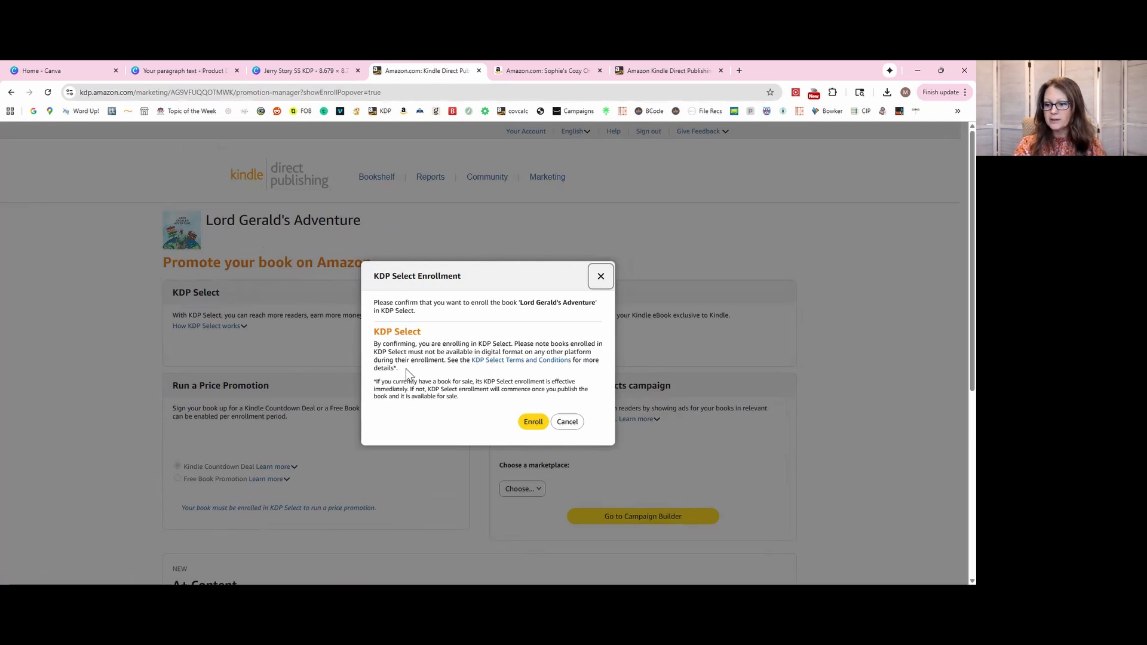
left_click(531, 424)
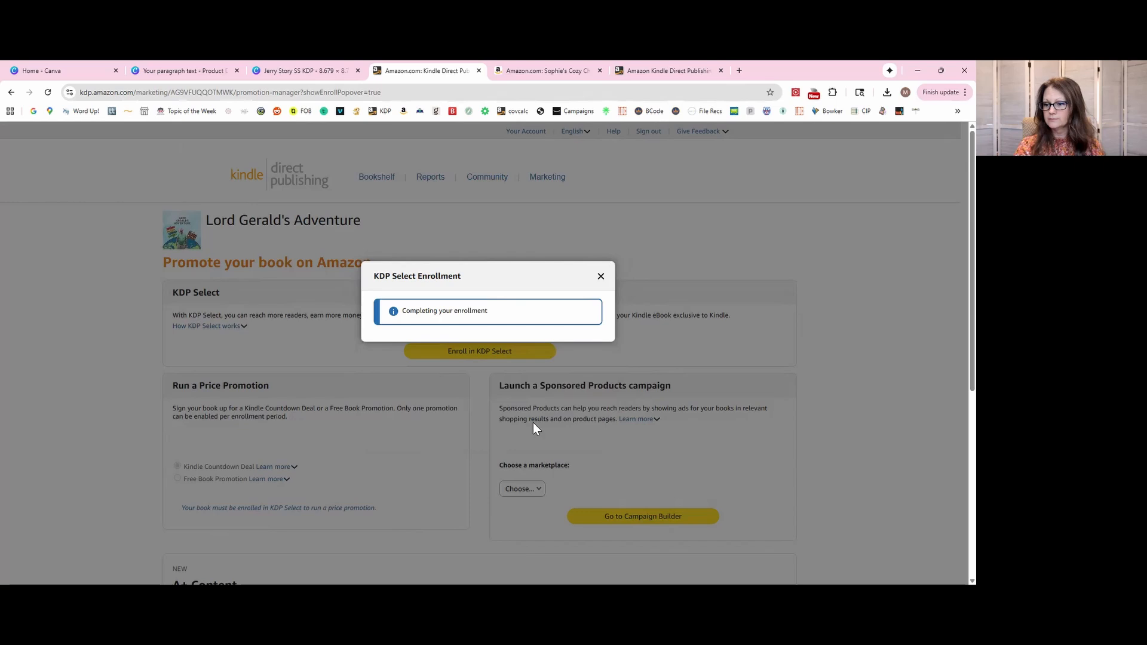
left_click(601, 277)
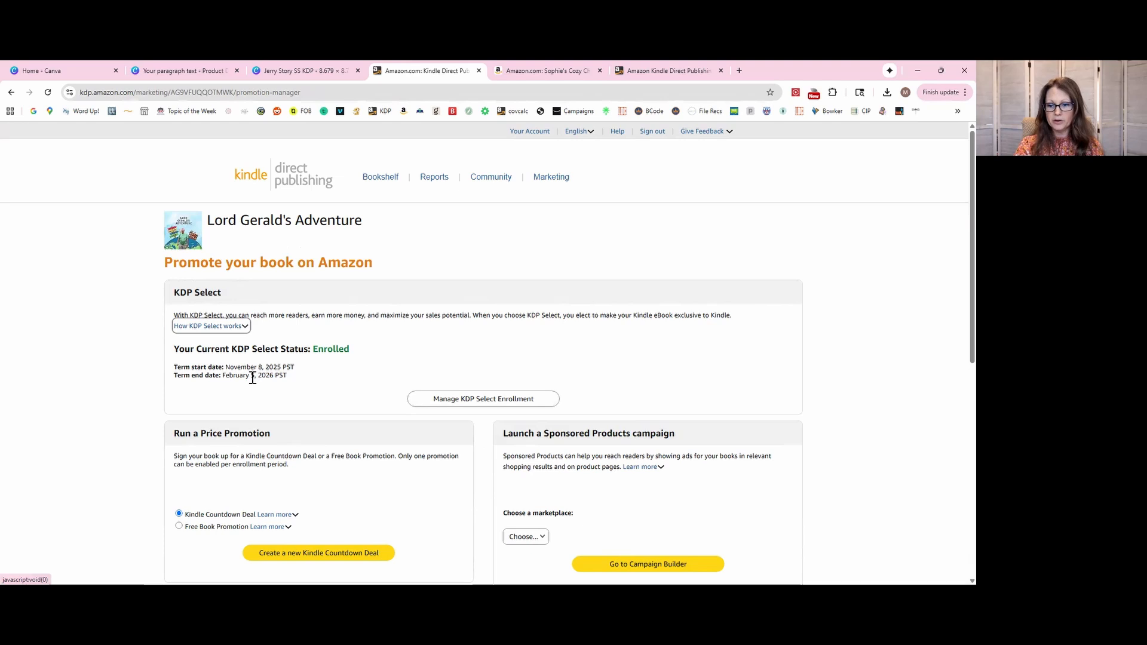
Start a new Kindle Countdown Deal for the enrolled book with Amazon.com as the marketplace.
scroll(456, 374, "down", 2)
scroll(456, 374, "down", 4)
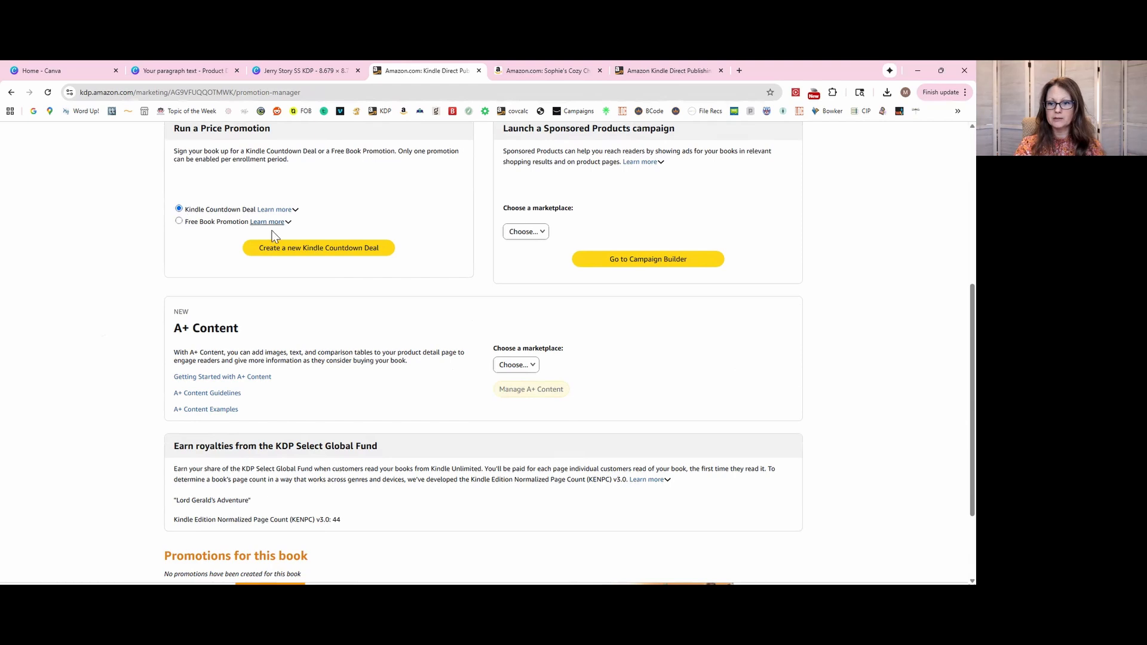
left_click(309, 251)
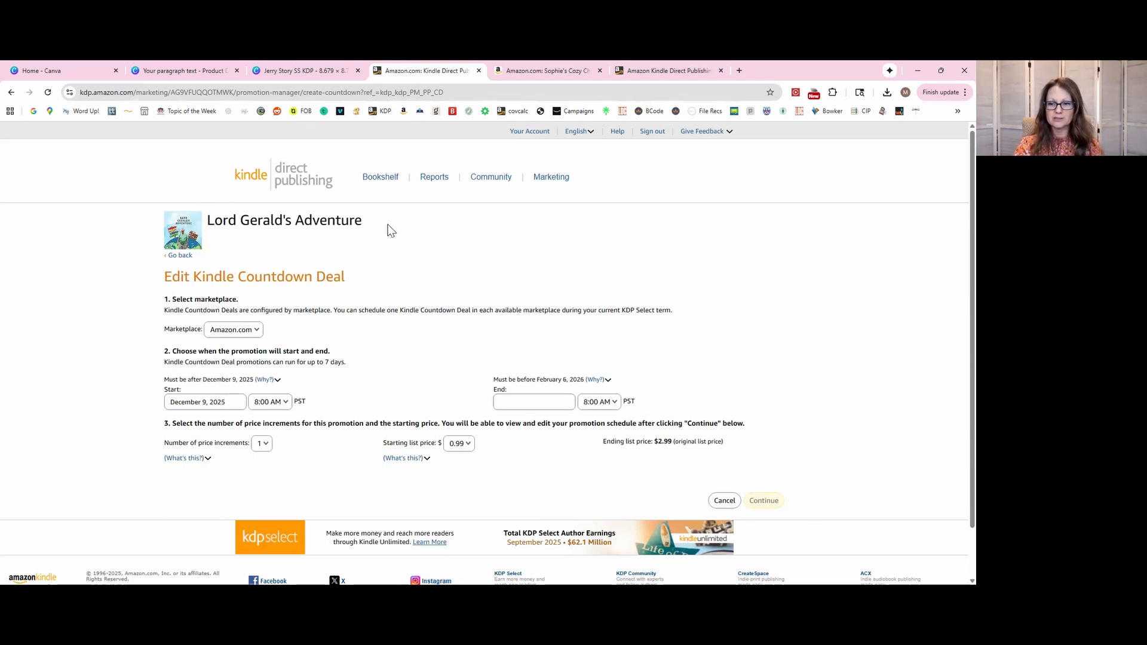
scroll(359, 266, "down", 1)
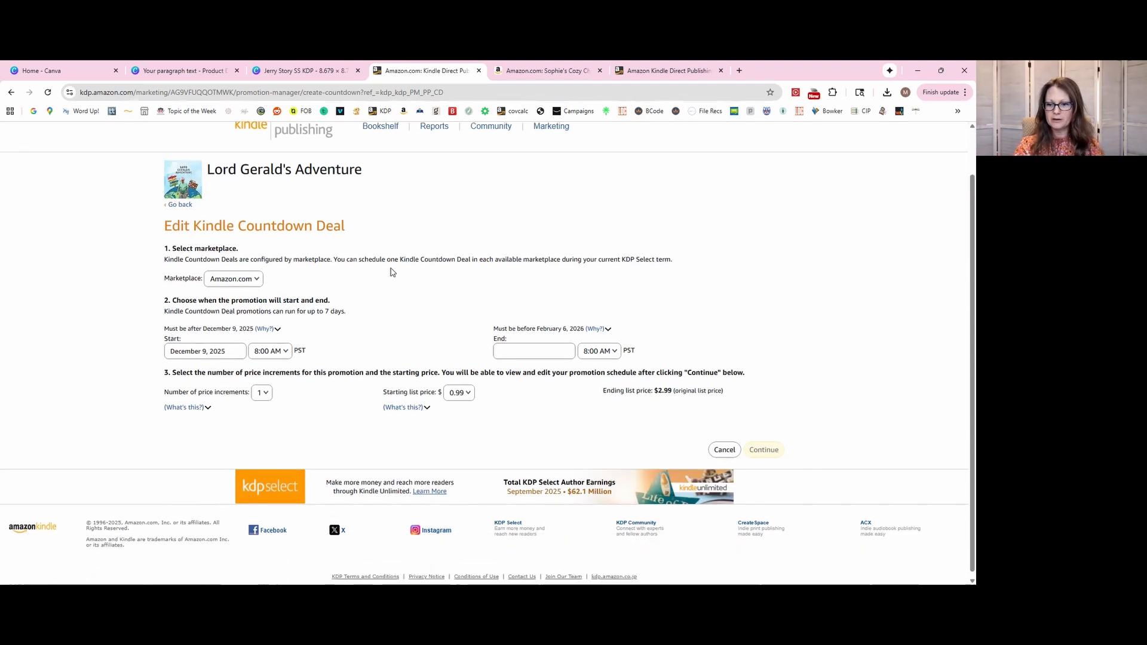
left_click(228, 276)
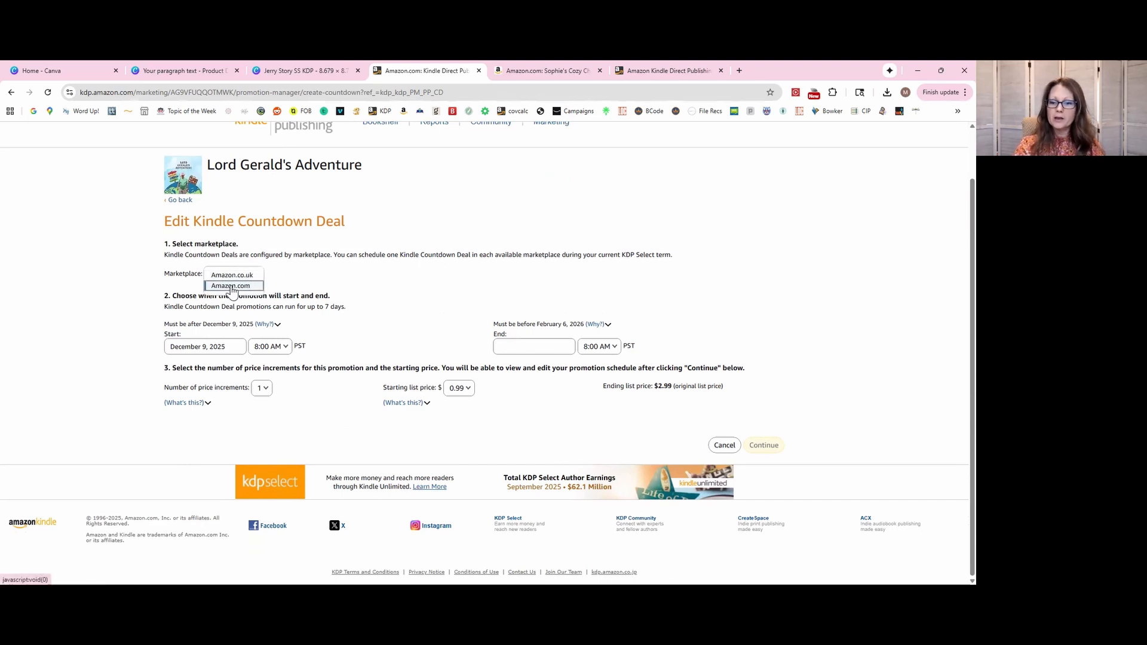
left_click(233, 285)
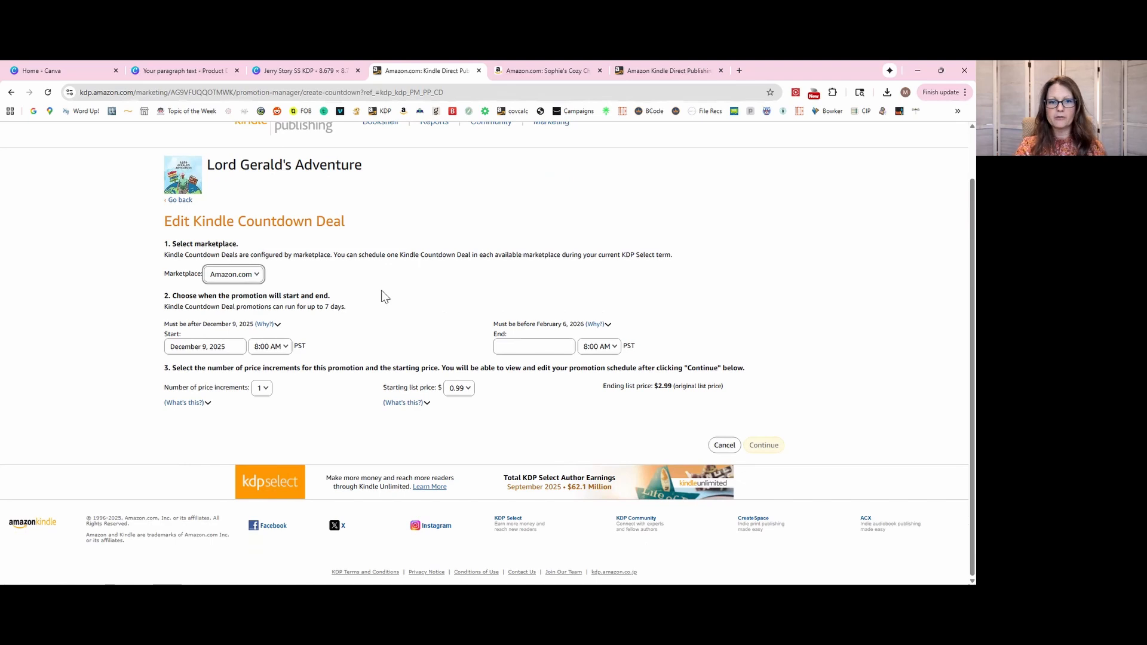
Keep the deal's start date at December 9, 2025 and set the end date to December 12, 2025.
left_click(205, 350)
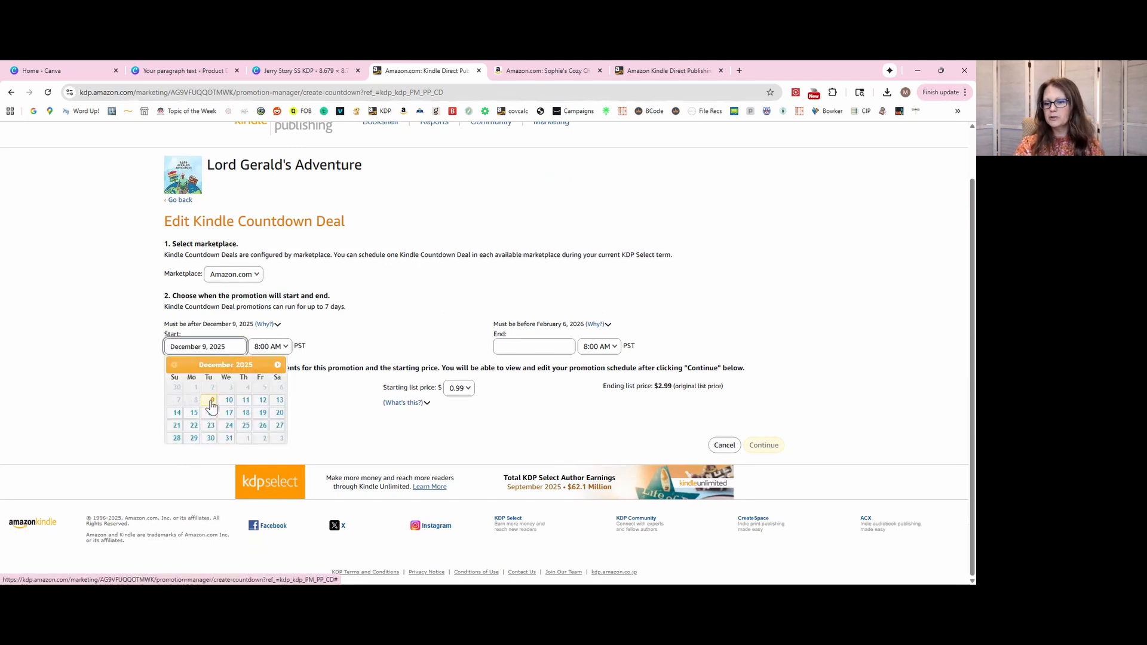
left_click(430, 254)
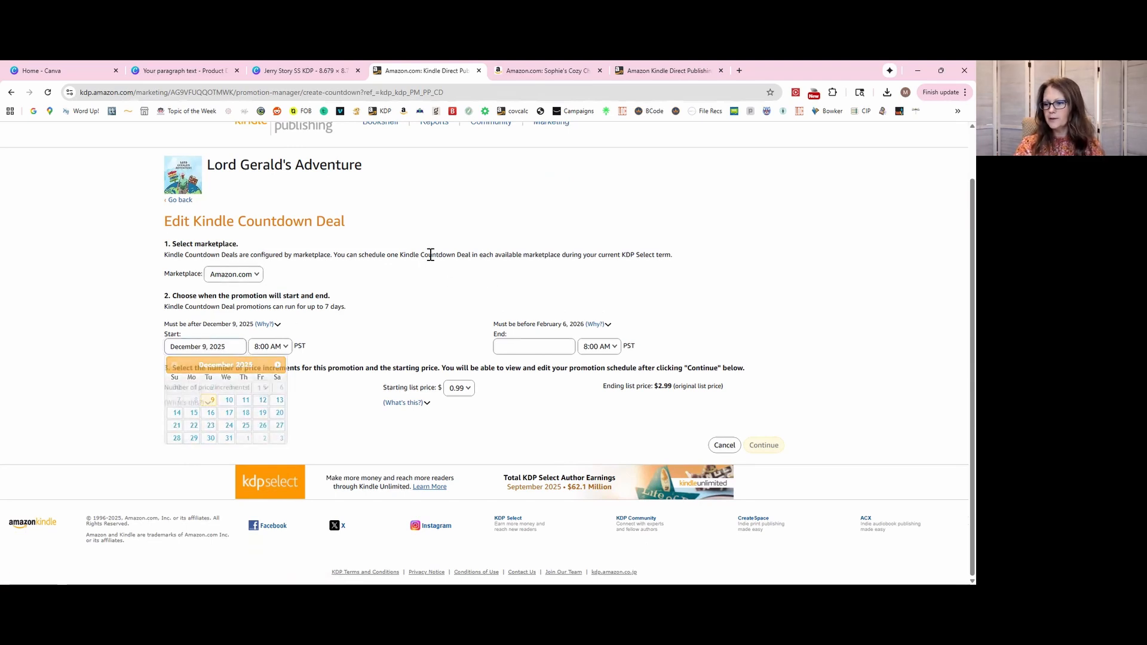
left_click(544, 348)
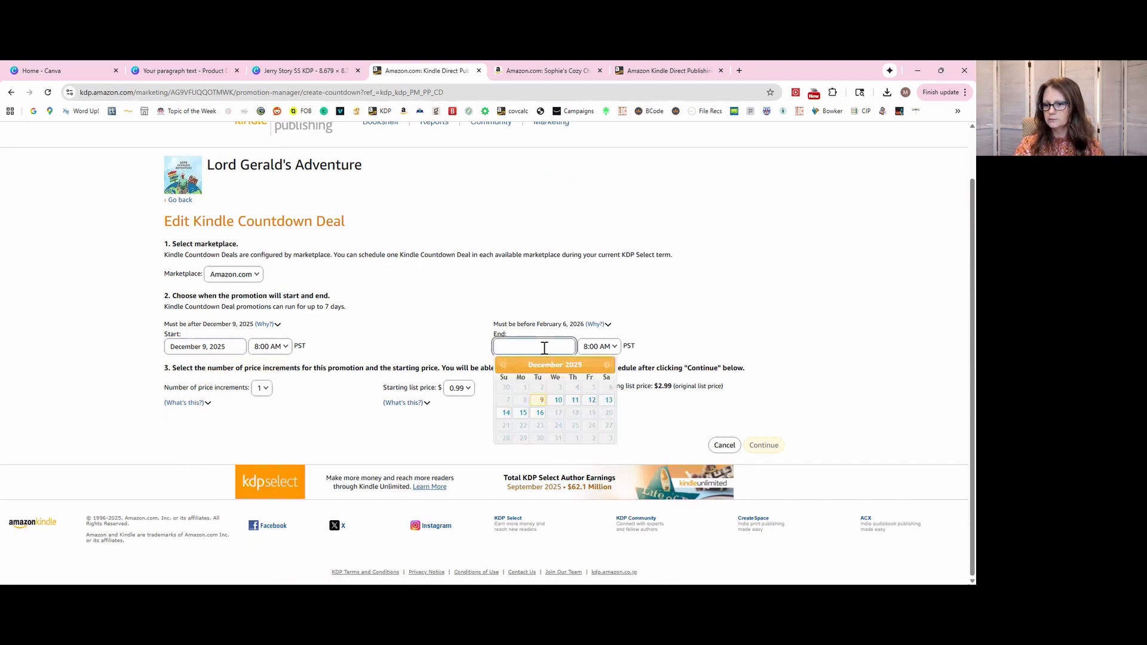
left_click(593, 401)
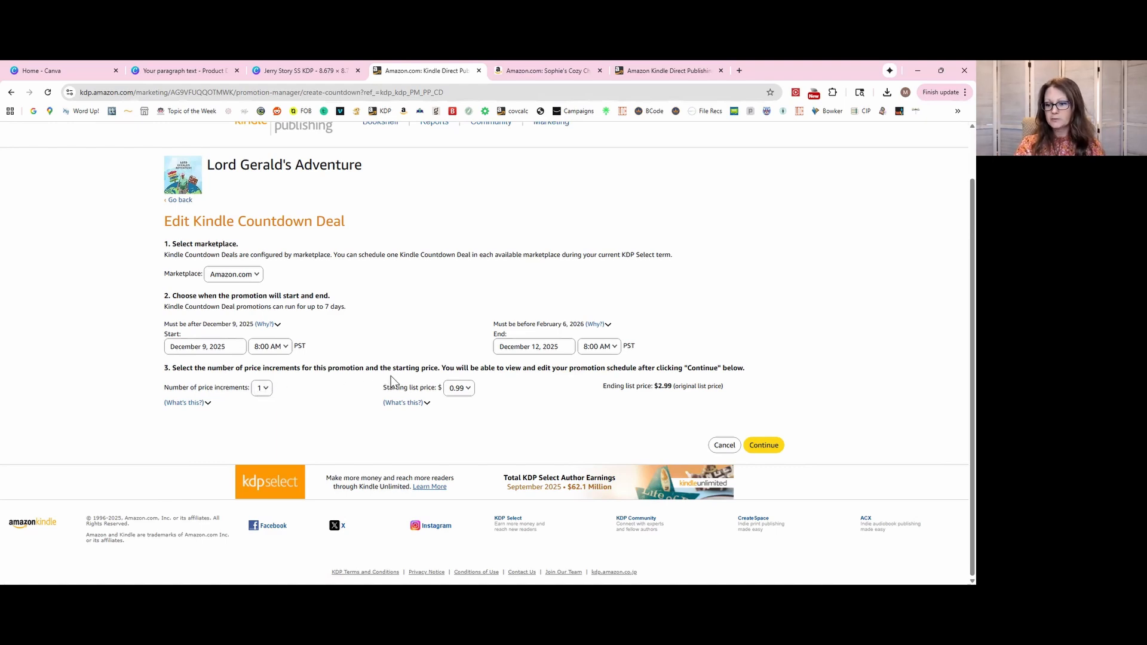
Read the explanations of the number of price increments and the starting list price.
left_click_drag(455, 369, 464, 370)
left_click(470, 371)
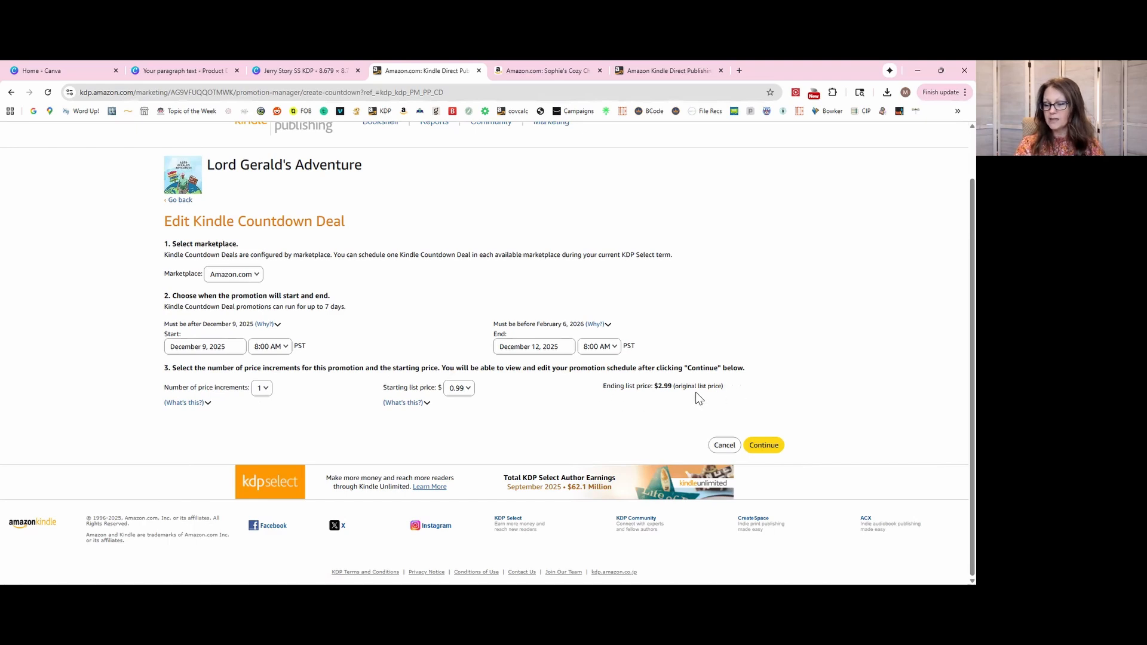
left_click(203, 403)
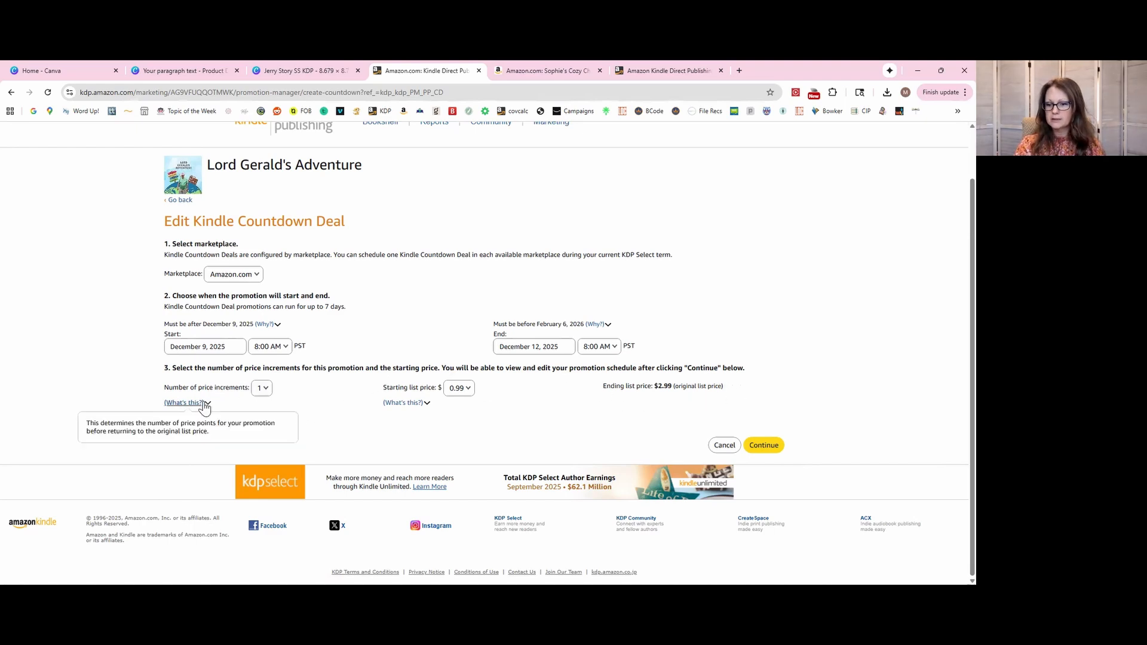
left_click(607, 432)
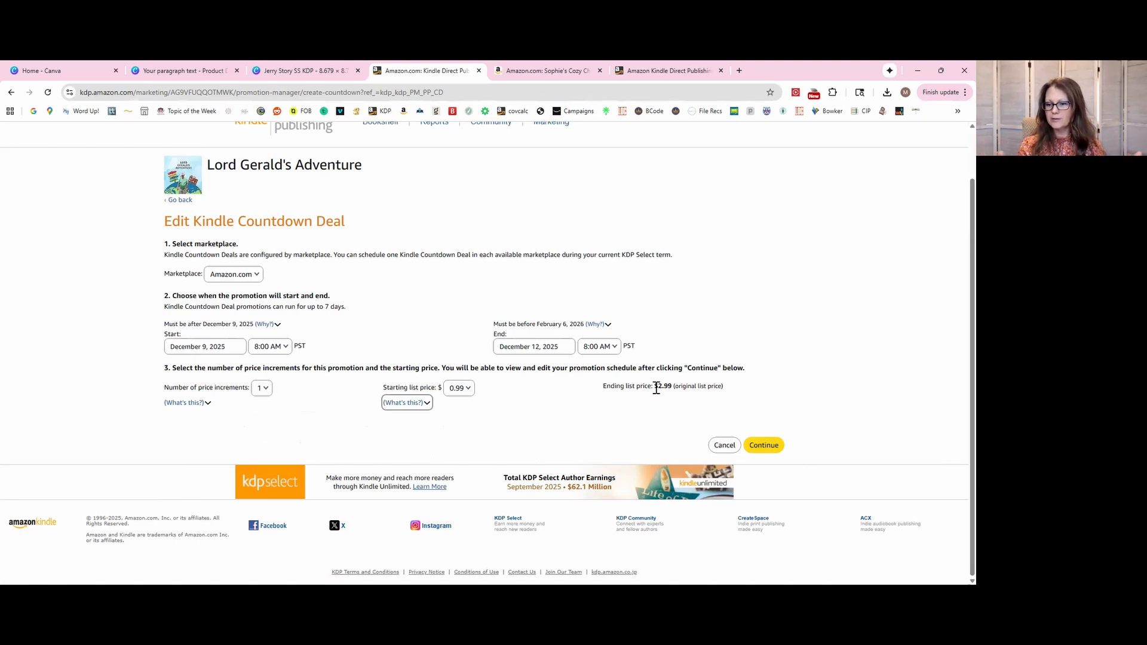
Keep the chosen end date, continue to the promotion schedule with its single $0.99 increment, and add the promotion.
left_click(565, 350)
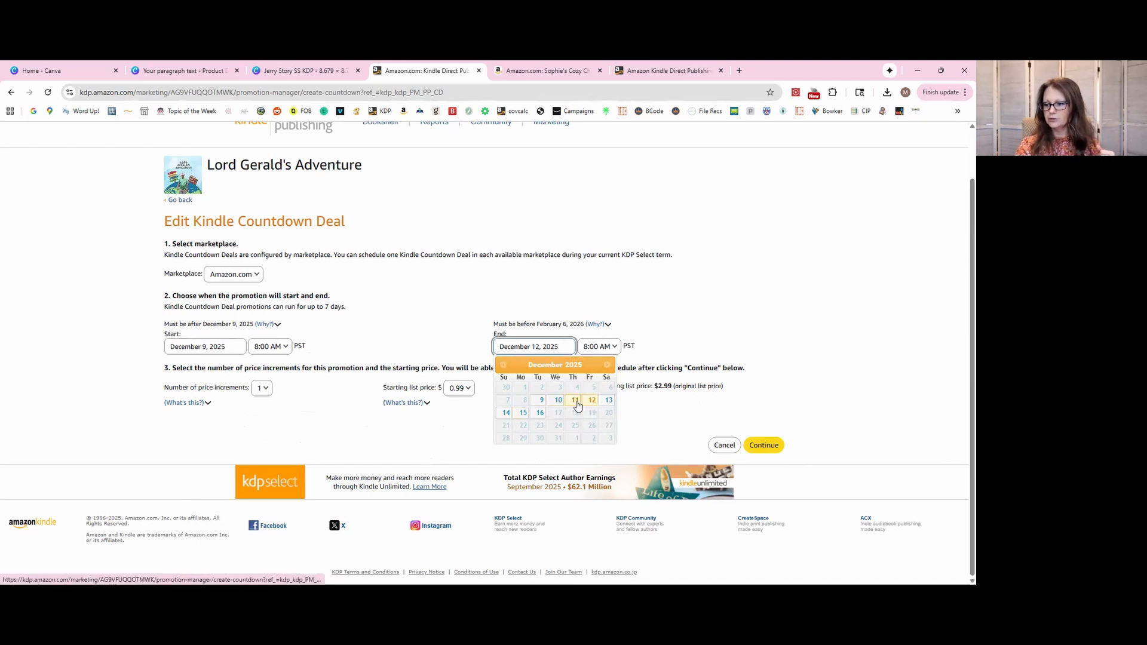
left_click(736, 297)
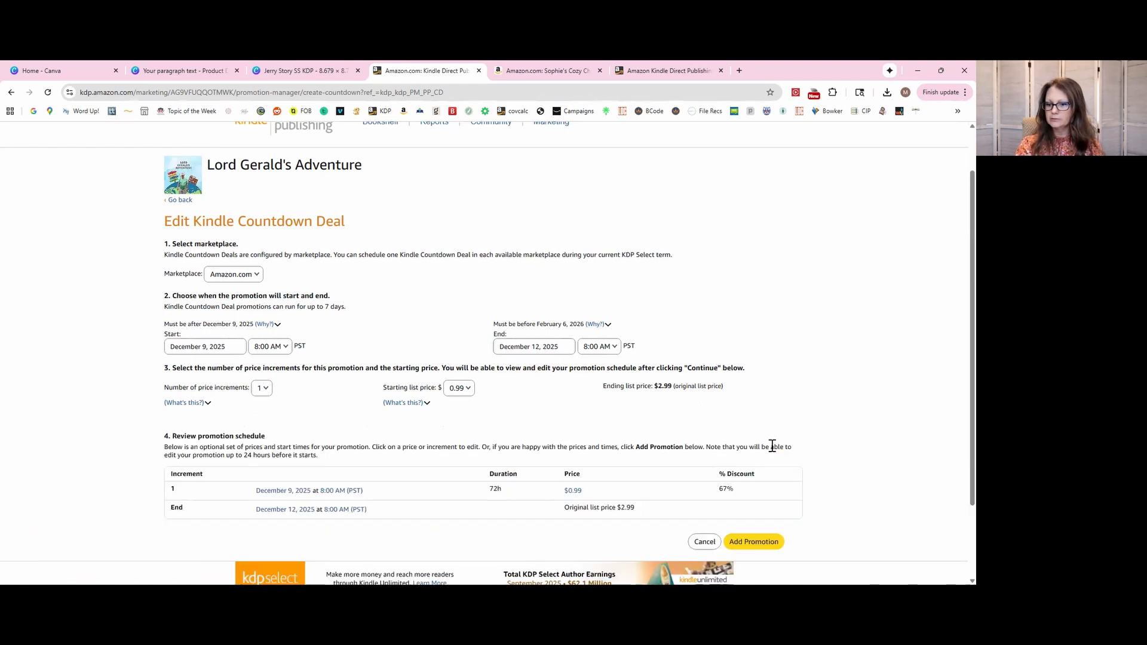
scroll(752, 305, "down", 2)
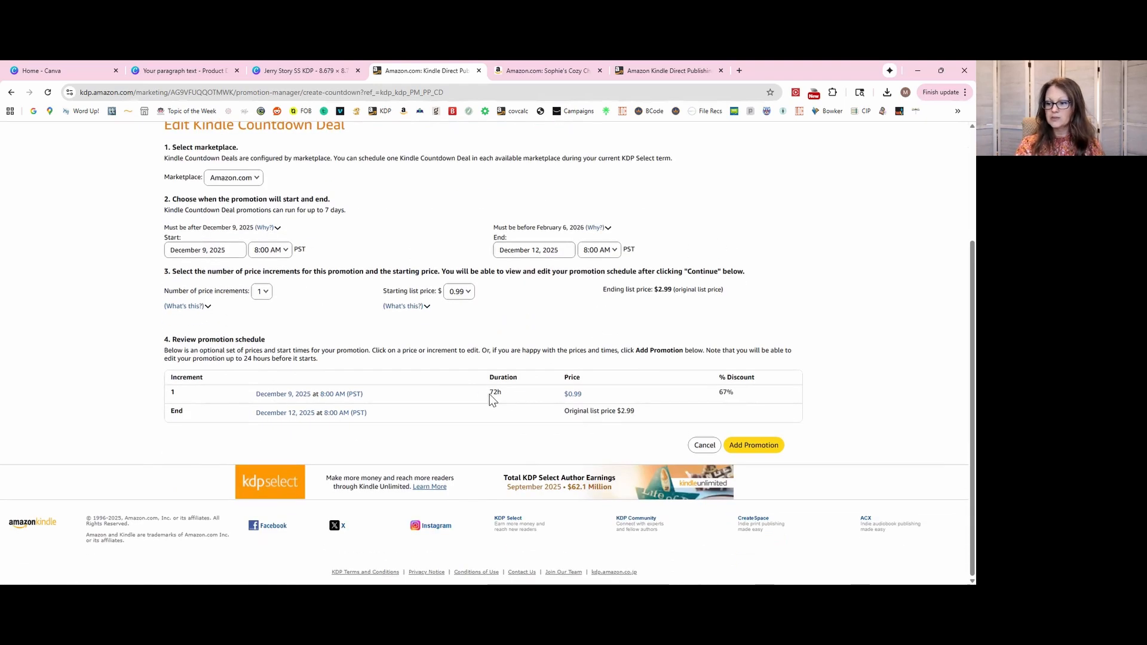
left_click(566, 393)
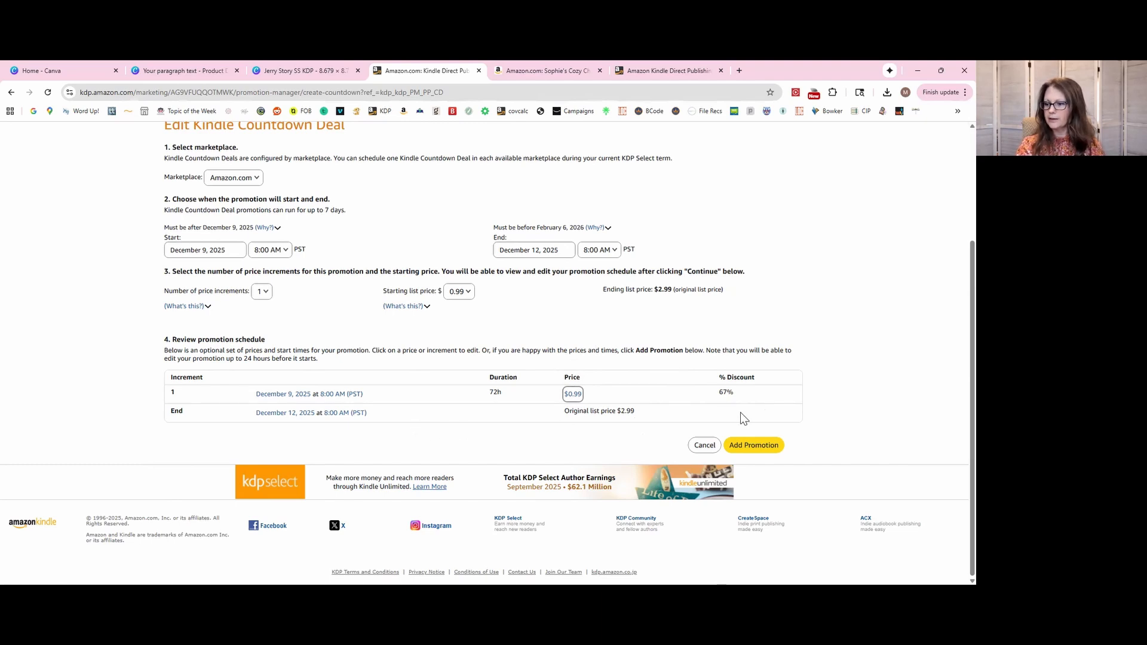
left_click(763, 448)
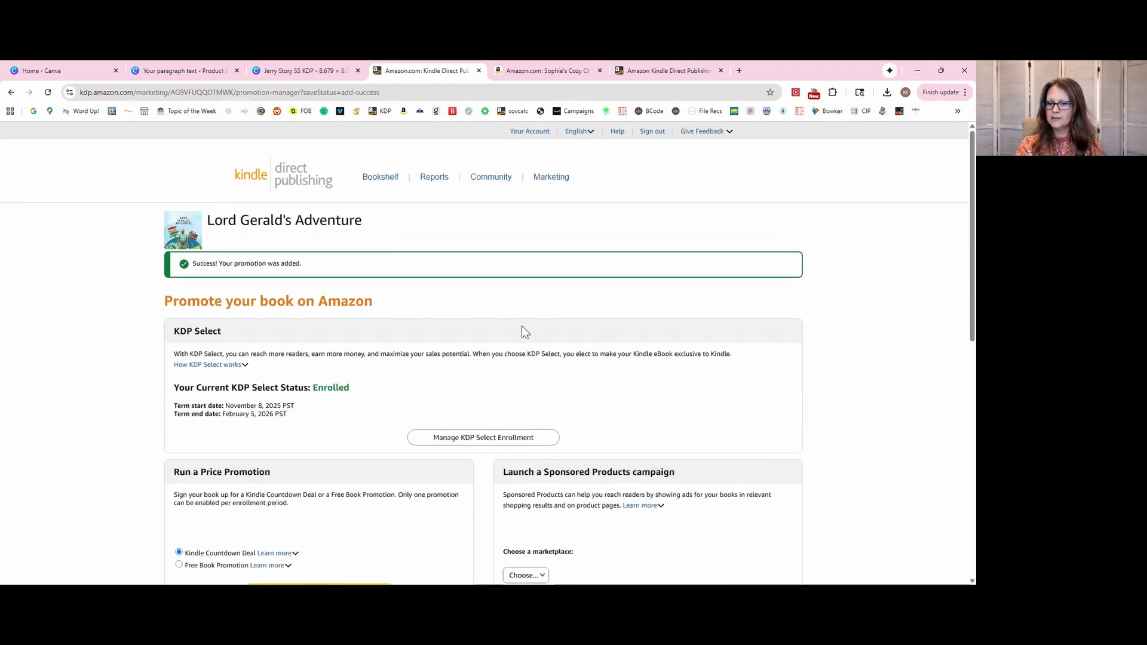
Check whether the same book can also get a Free Book Promotion and open the eligibility explanation.
scroll(511, 251, "down", 2)
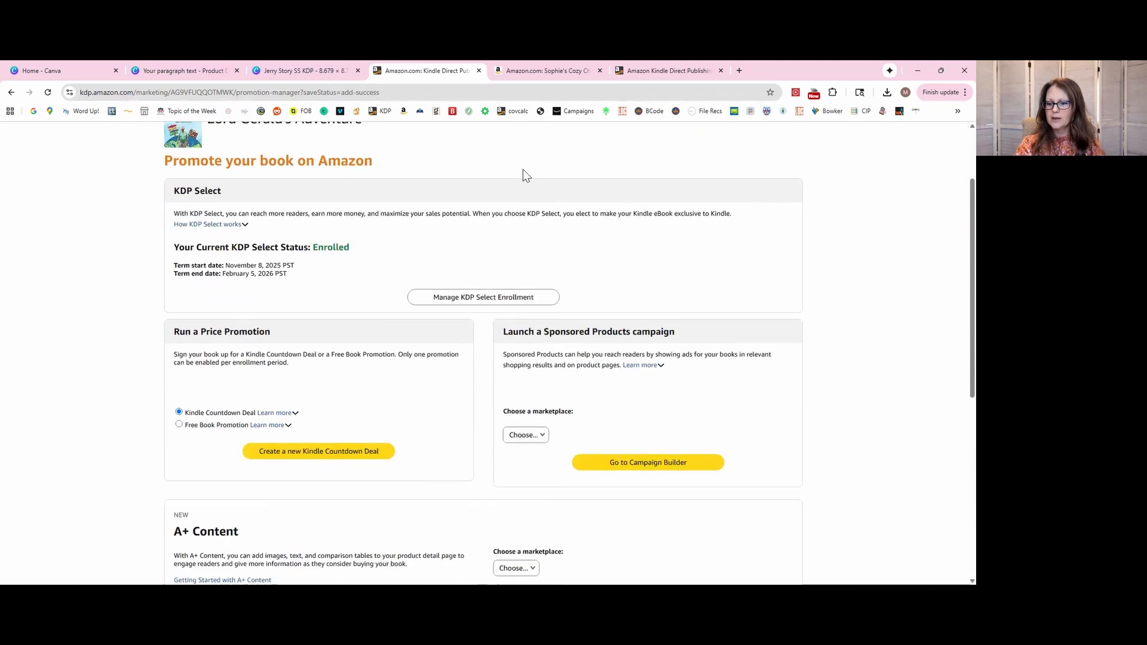
scroll(411, 215, "down", 4)
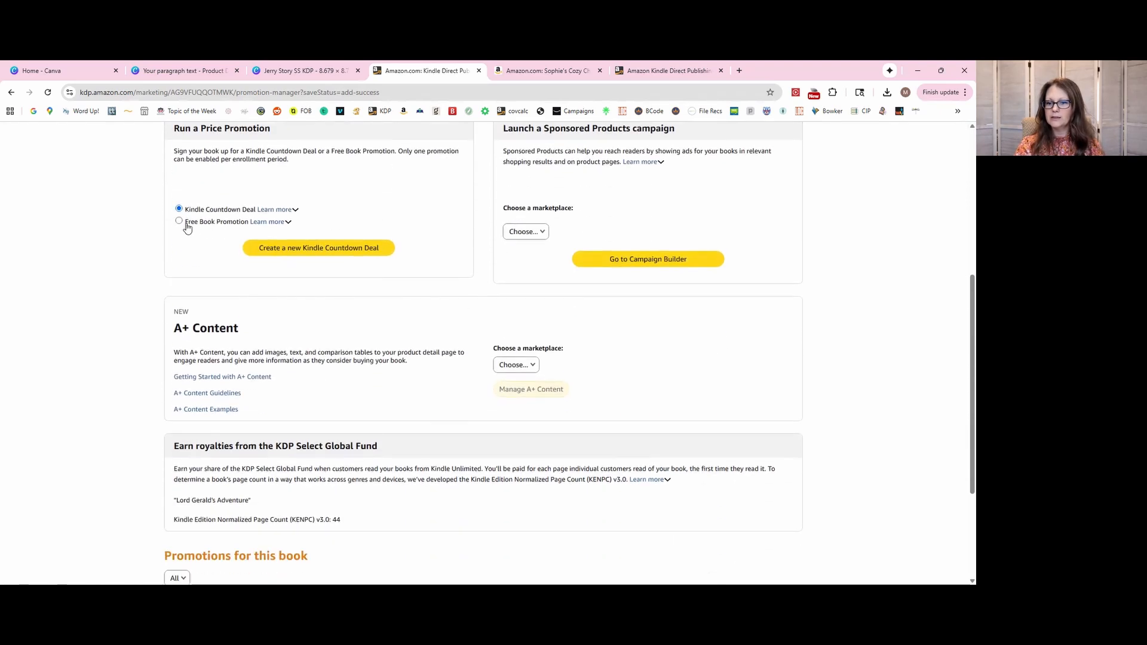
left_click(179, 223)
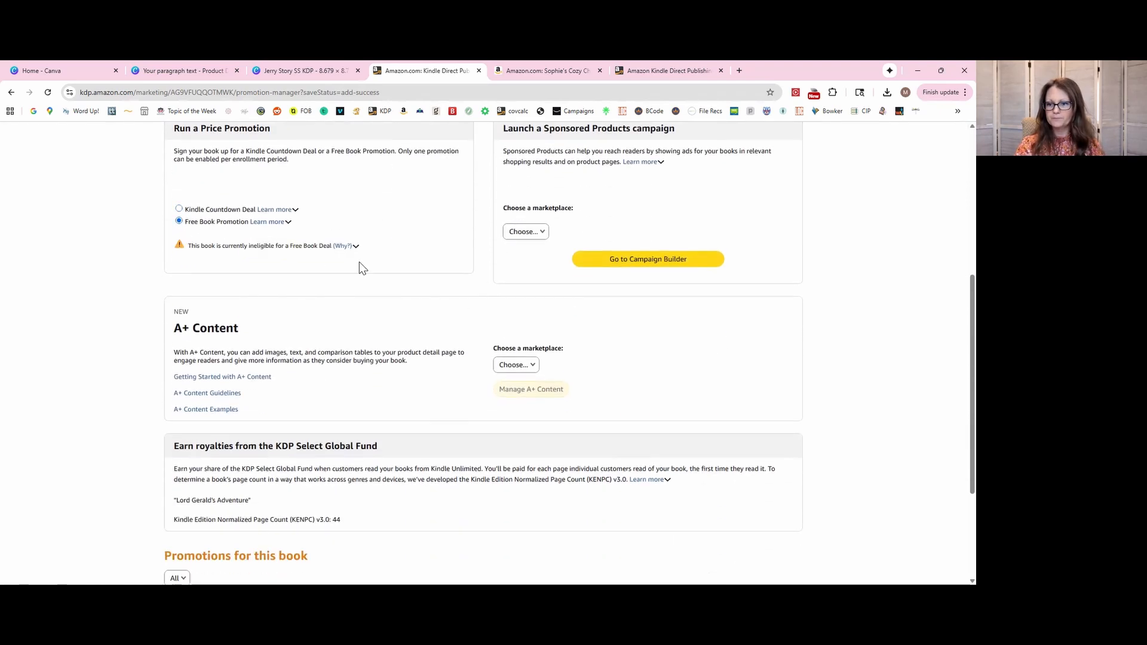
left_click(346, 245)
Return to the general Marketing Resources page and choose Free Book Promotion as the price promotion type.
scroll(340, 322, "up", 5)
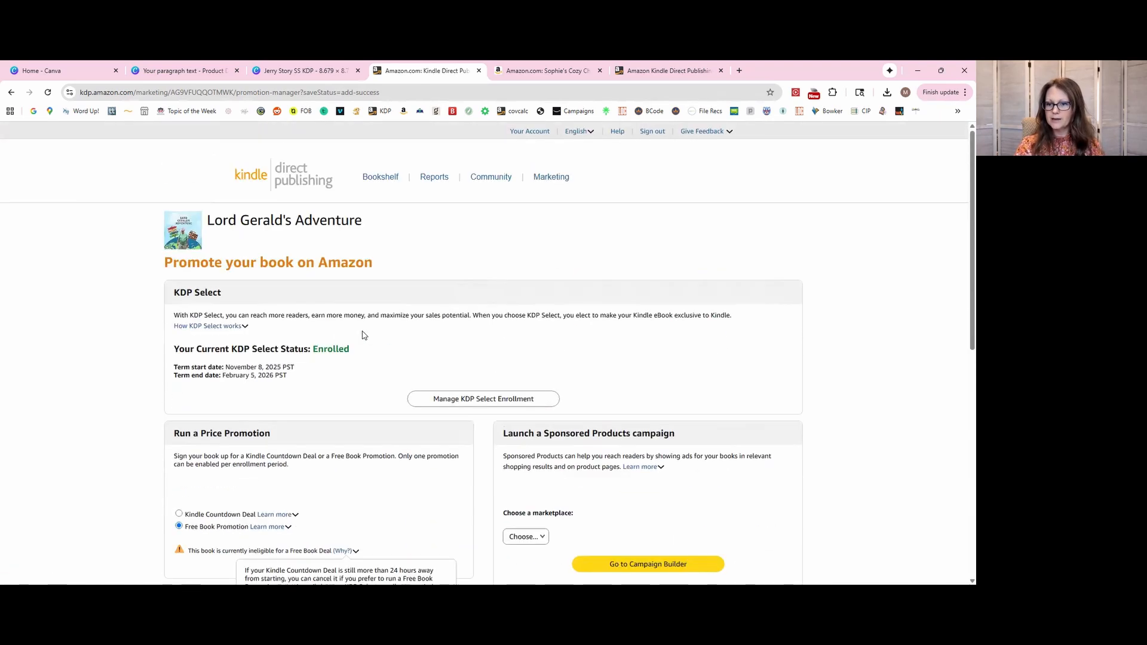
left_click(382, 181)
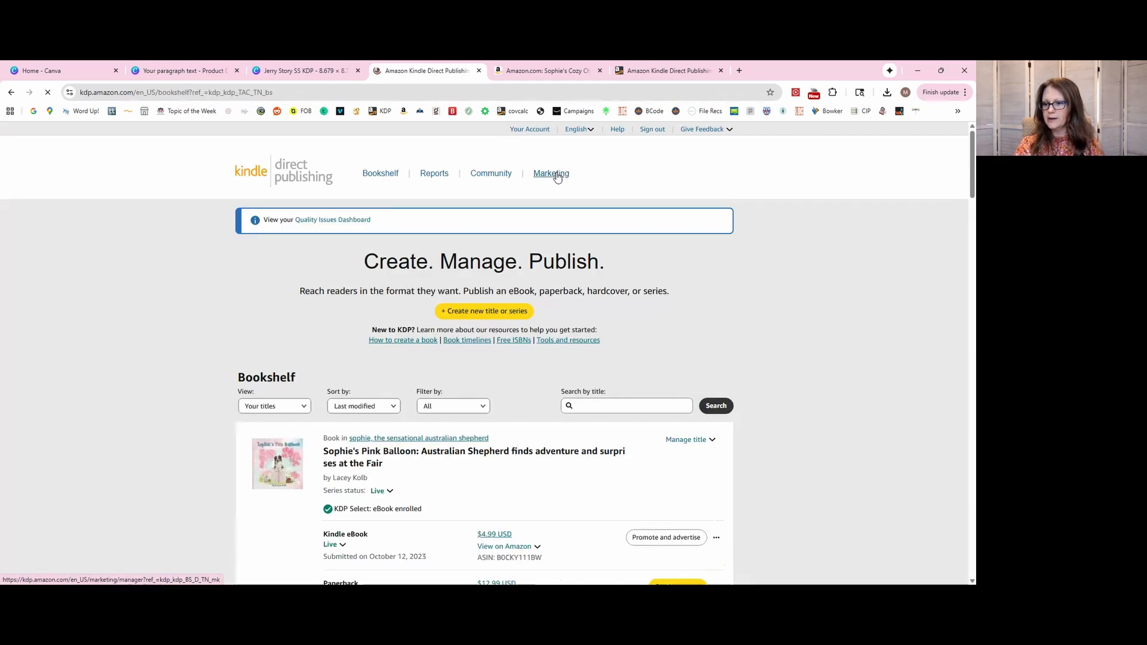
left_click(557, 174)
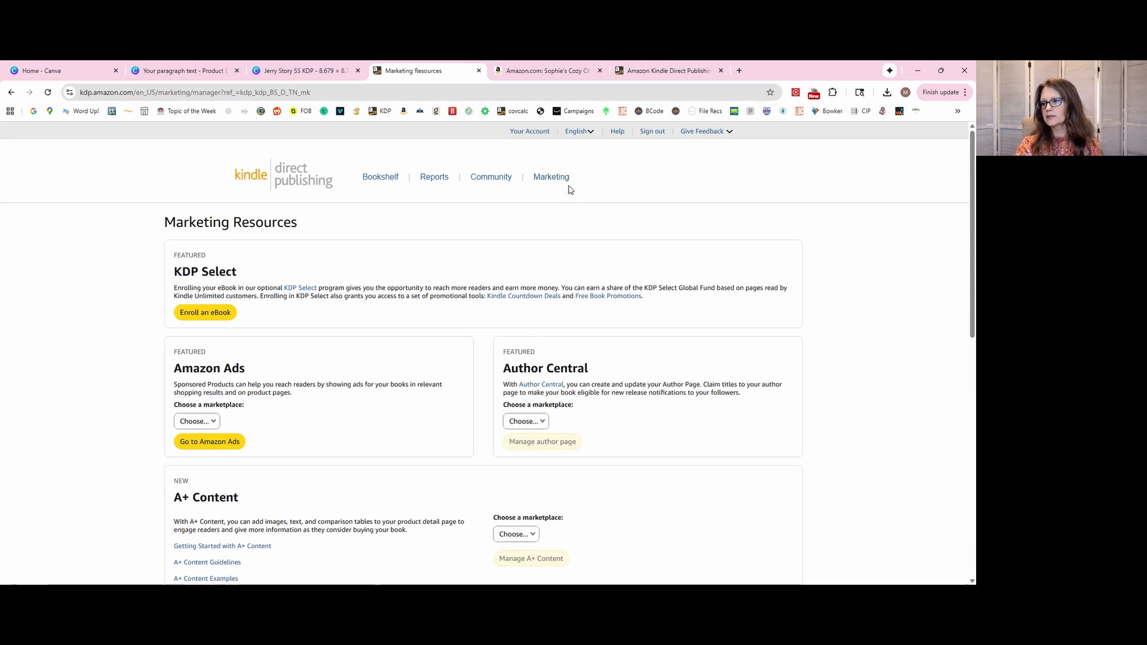
scroll(310, 314, "down", 3)
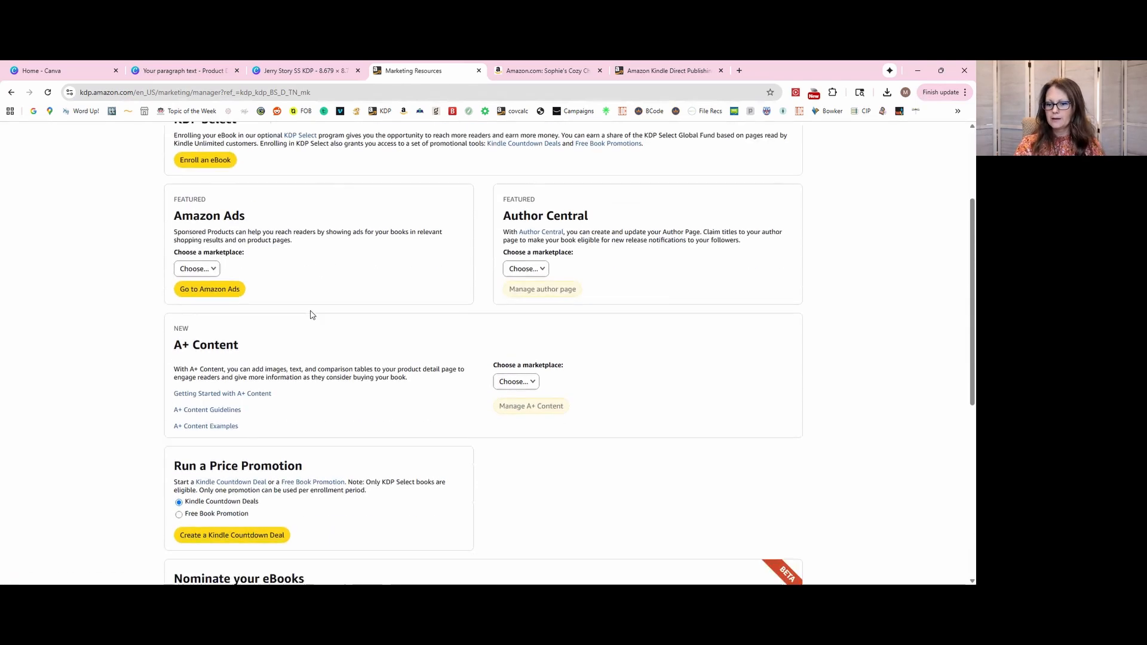
scroll(310, 314, "down", 2)
scroll(336, 367, "down", 2)
left_click(201, 311)
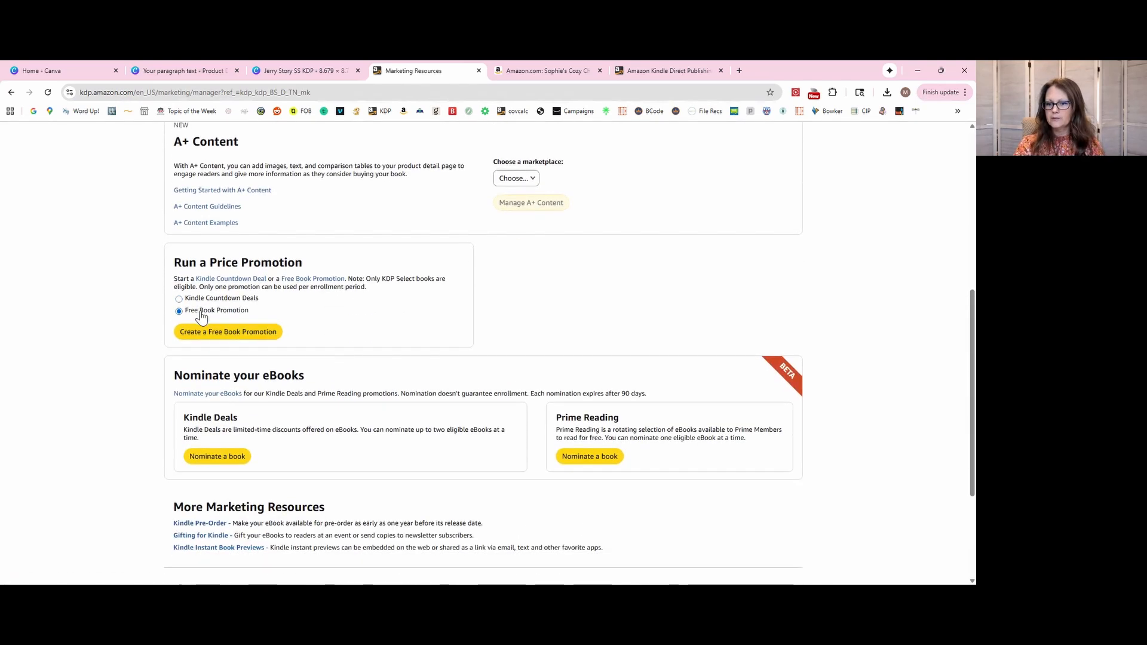
Create a Free Book Promotion, choose the eBook Nature Tells a Story and continue to its promotion dates.
left_click(211, 332)
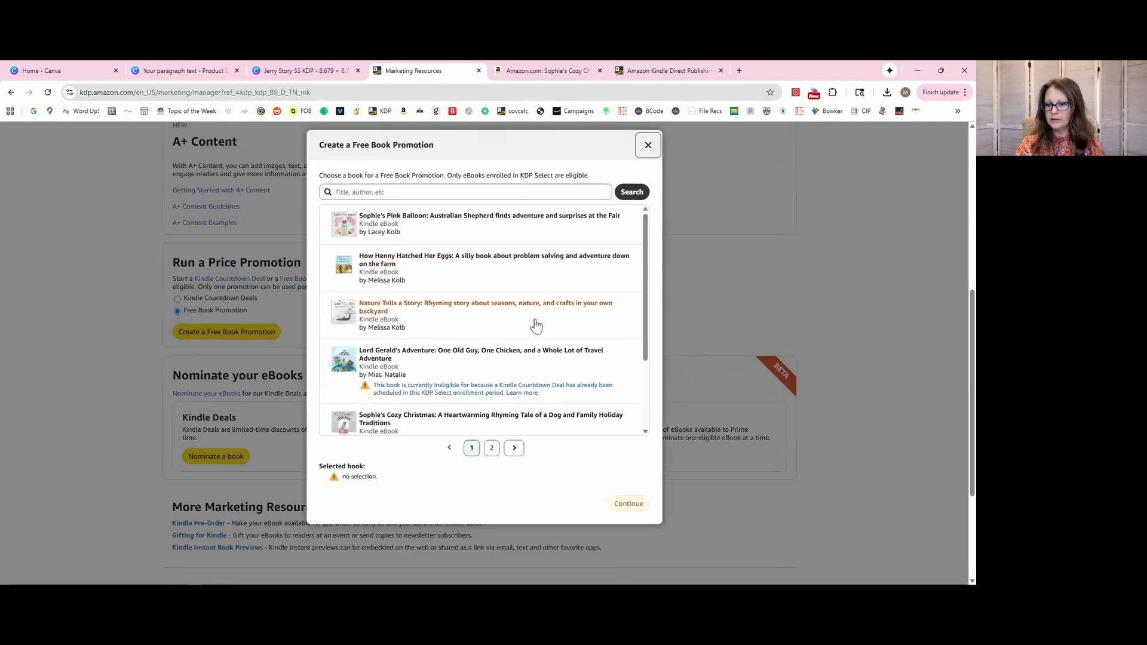
scroll(464, 264, "down", 2)
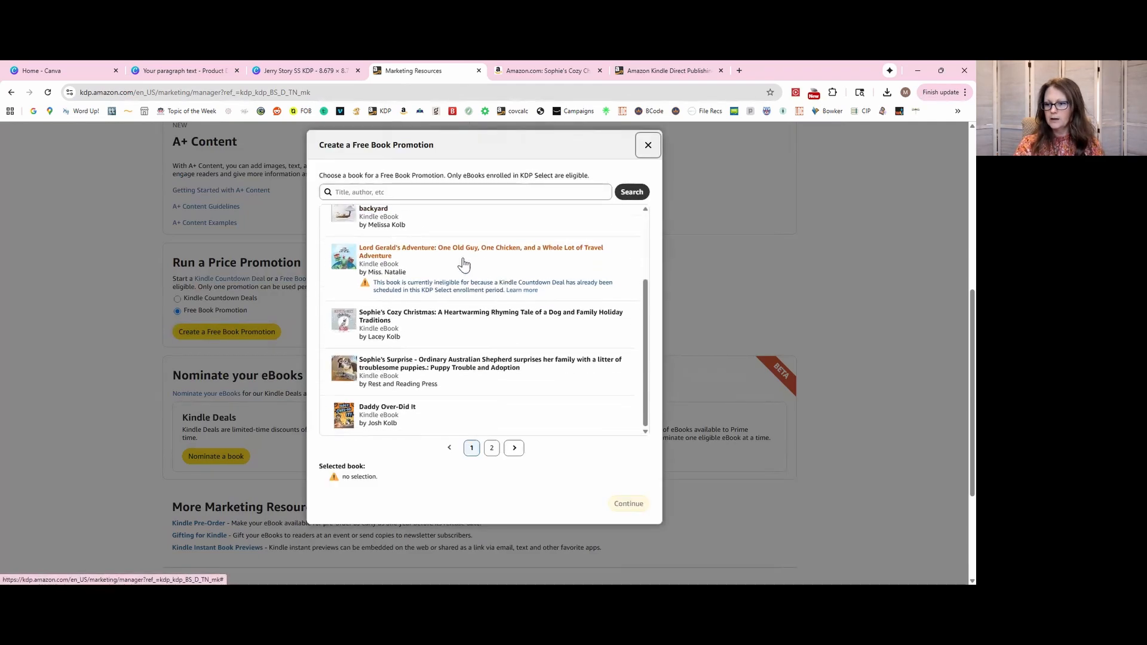
scroll(408, 287, "up", 1)
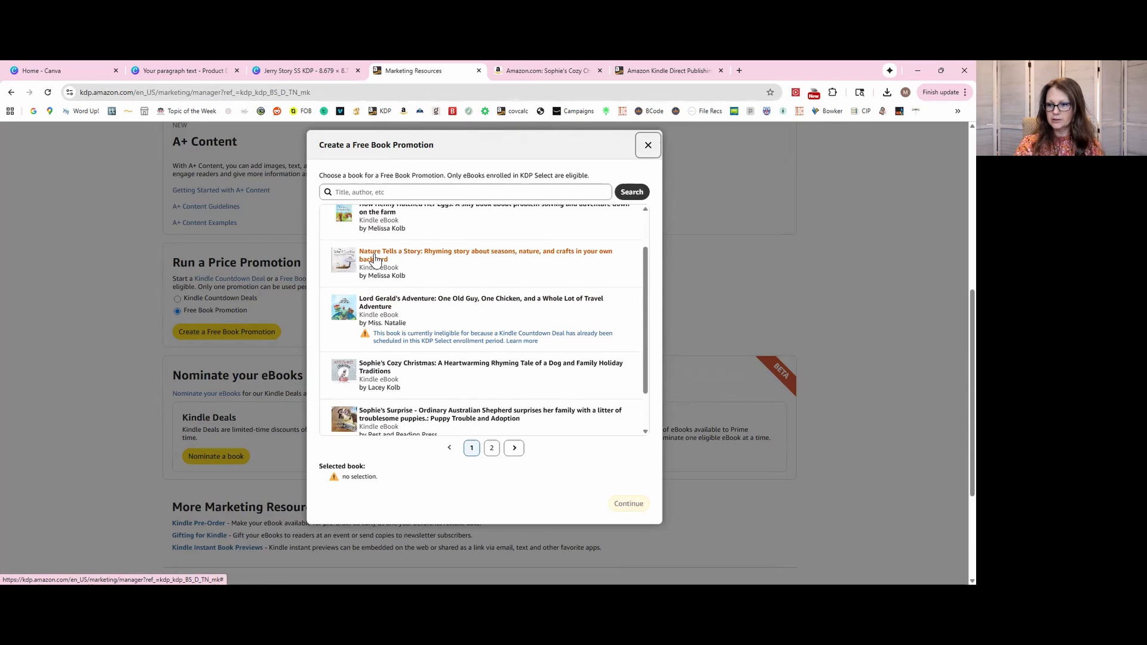
left_click(375, 258)
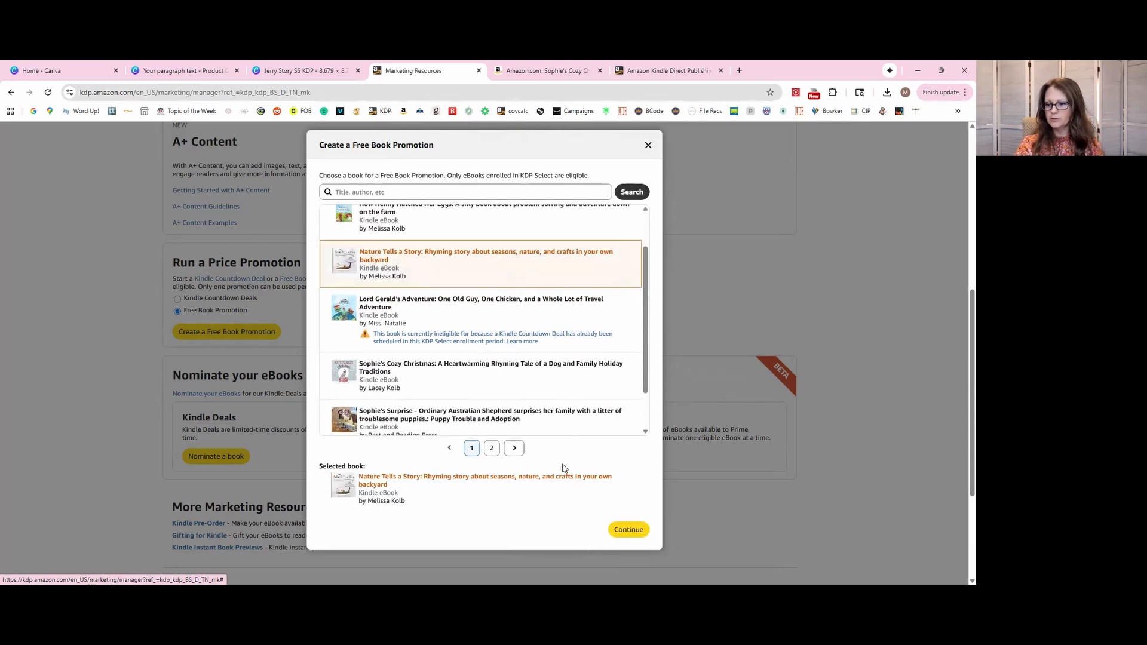
left_click(625, 532)
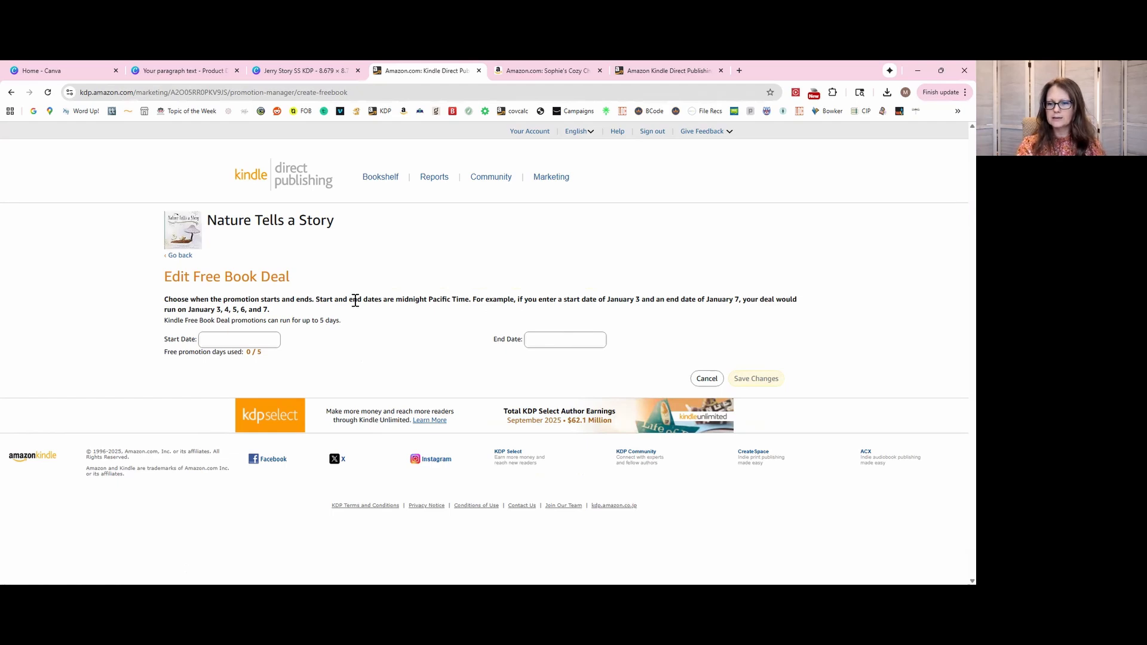
Set the Sophie's Adventure Free Book Deal to run November 28, 2025 to November 29, 2025 and save it.
left_click(257, 341)
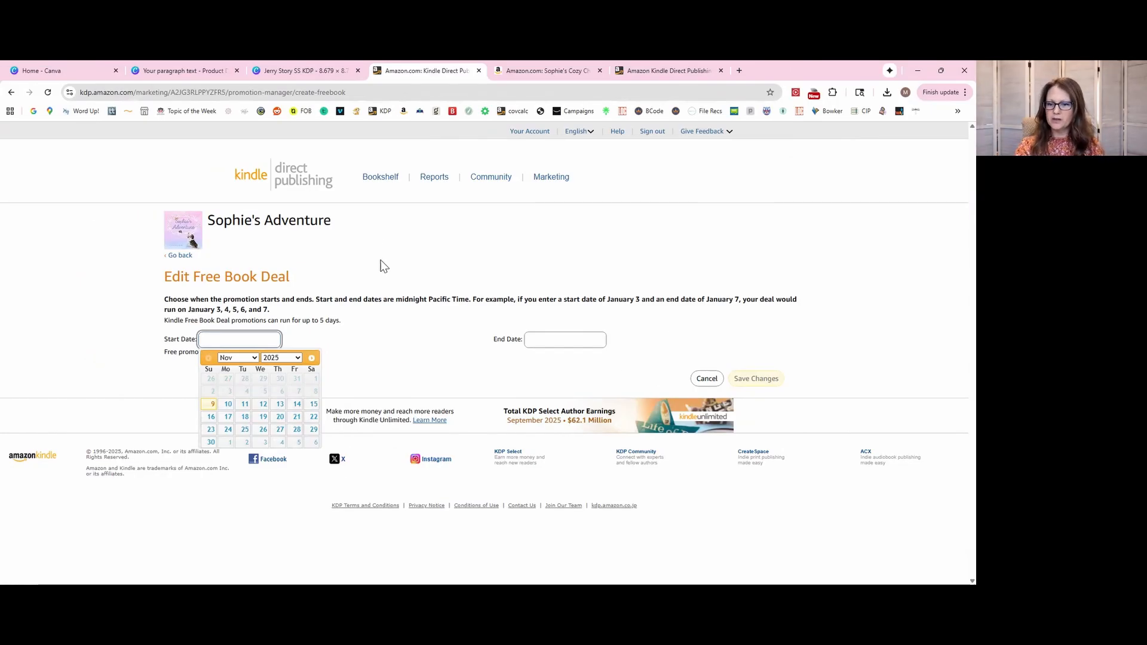
left_click(298, 430)
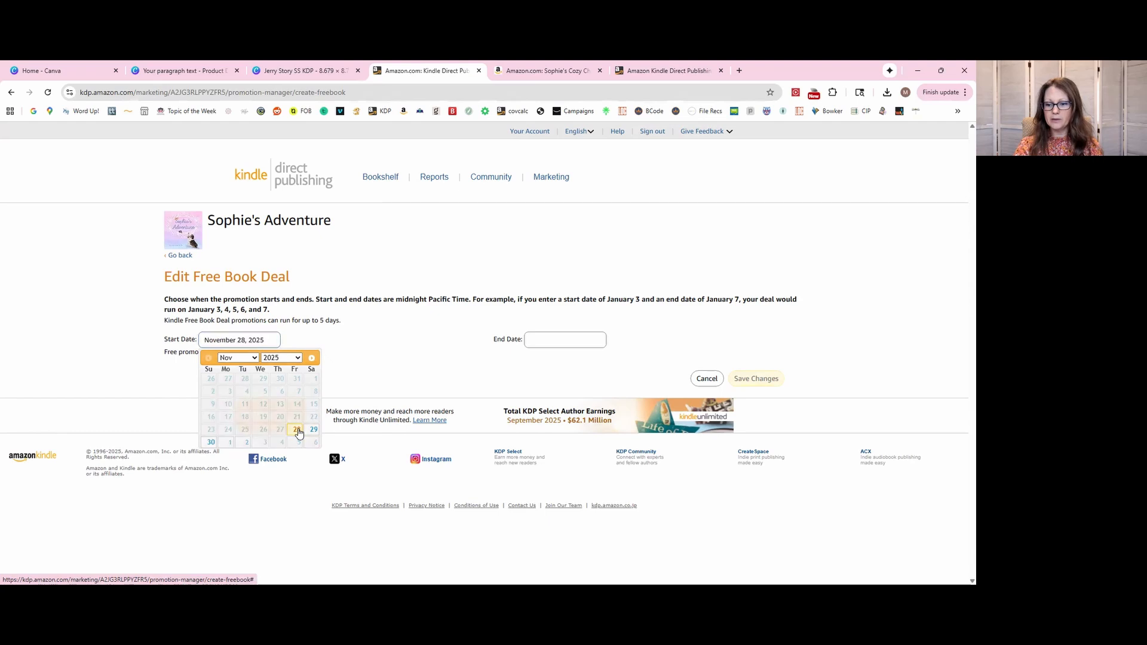
left_click(556, 338)
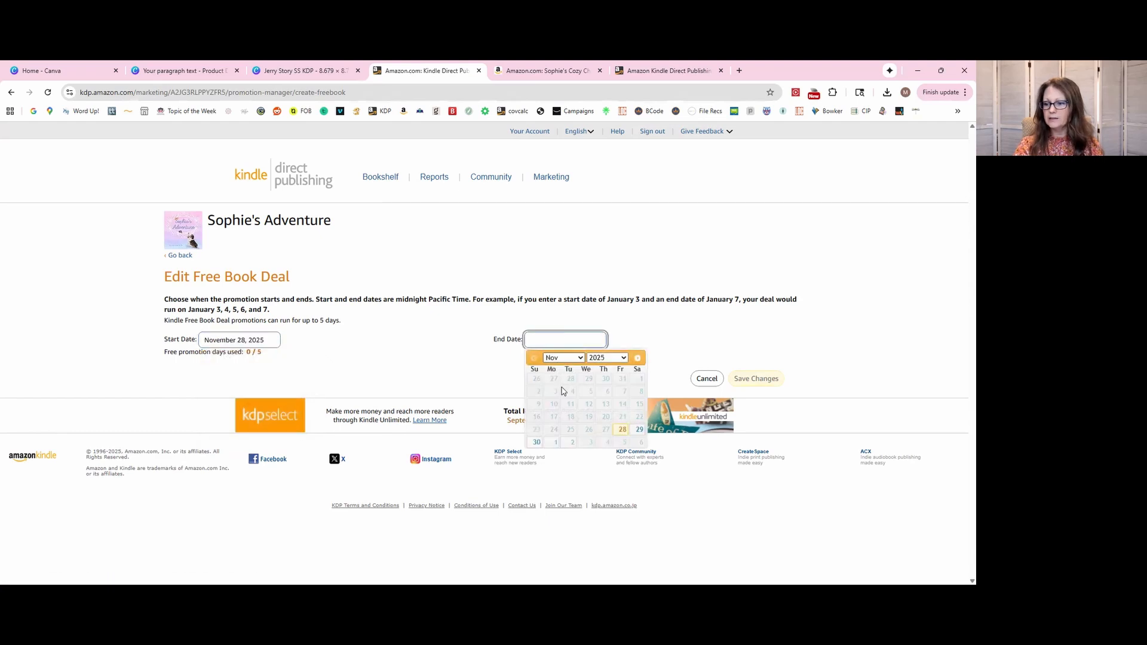
left_click(638, 431)
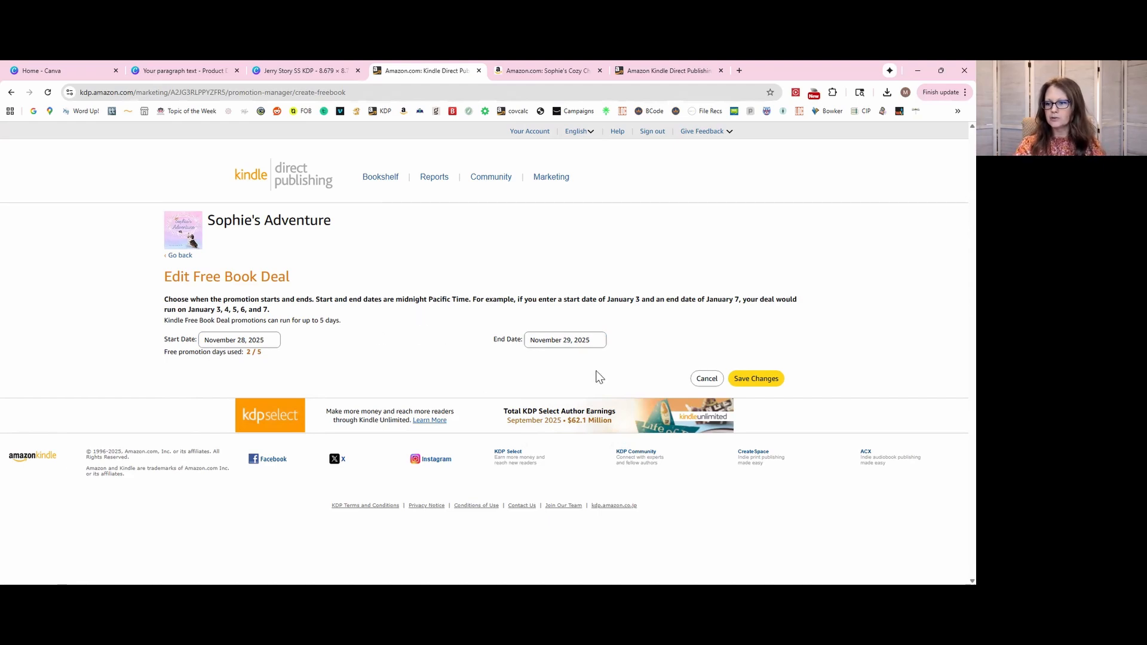
left_click(758, 385)
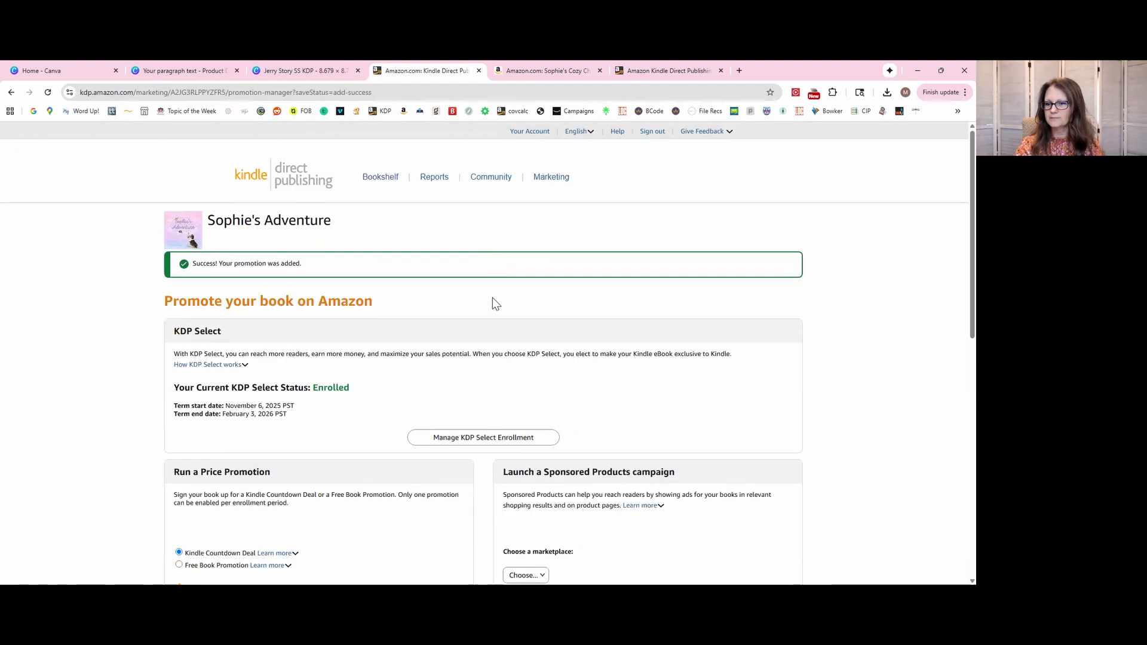
Review the book's promotion page, return to the general Marketing Resources page and open the Author Central marketplace choices.
scroll(414, 335, "down", 3)
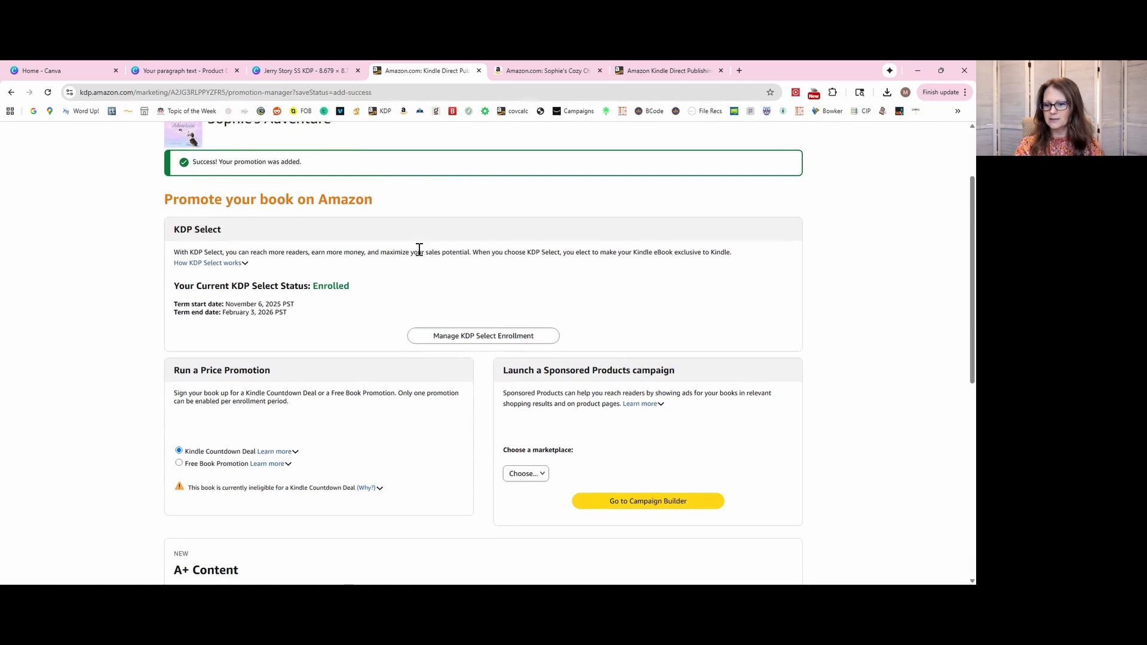
scroll(434, 368, "down", 1)
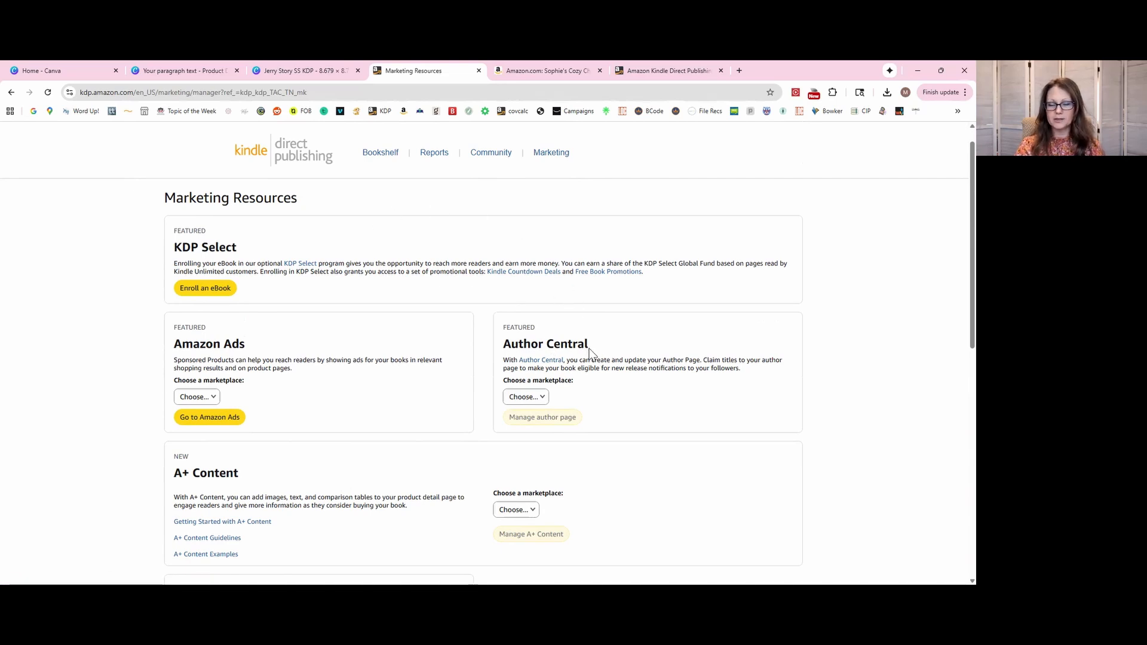
left_click(540, 398)
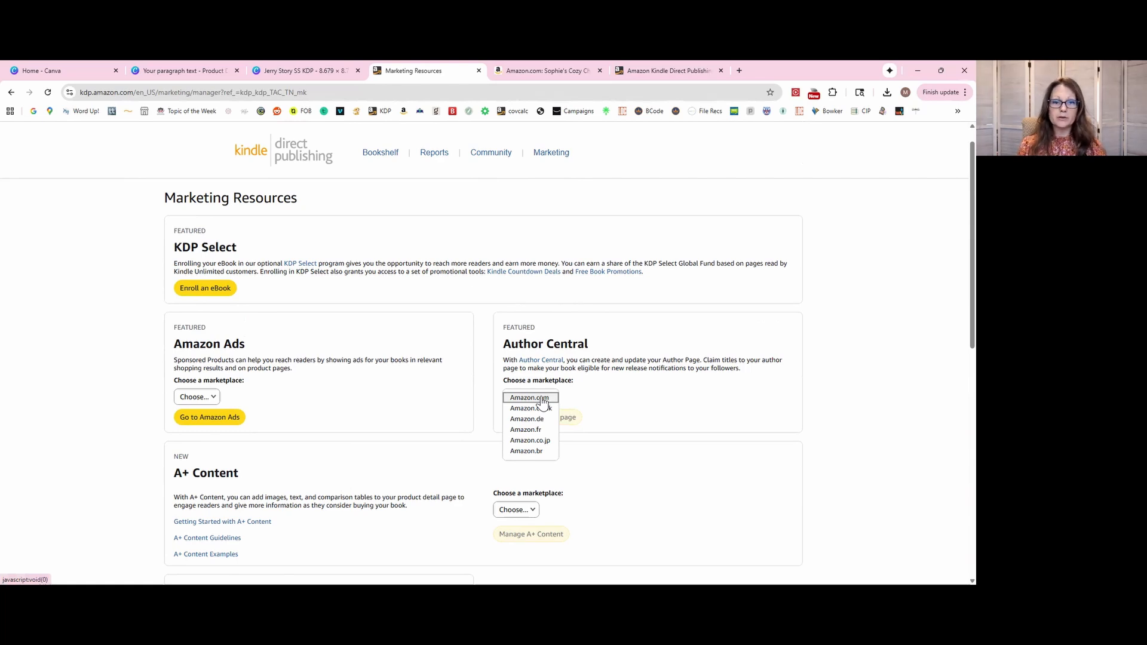
Switch to the Amazon store page for Sophie's Cozy Christmas and open the second listed author's page.
left_click(544, 70)
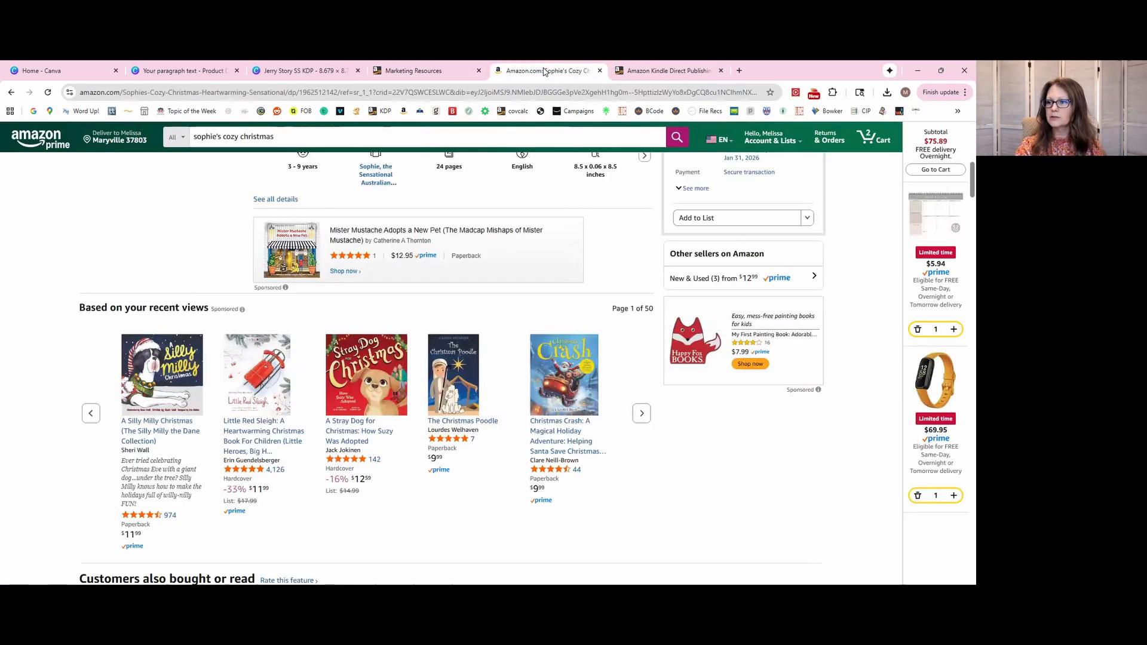
scroll(483, 316, "up", 7)
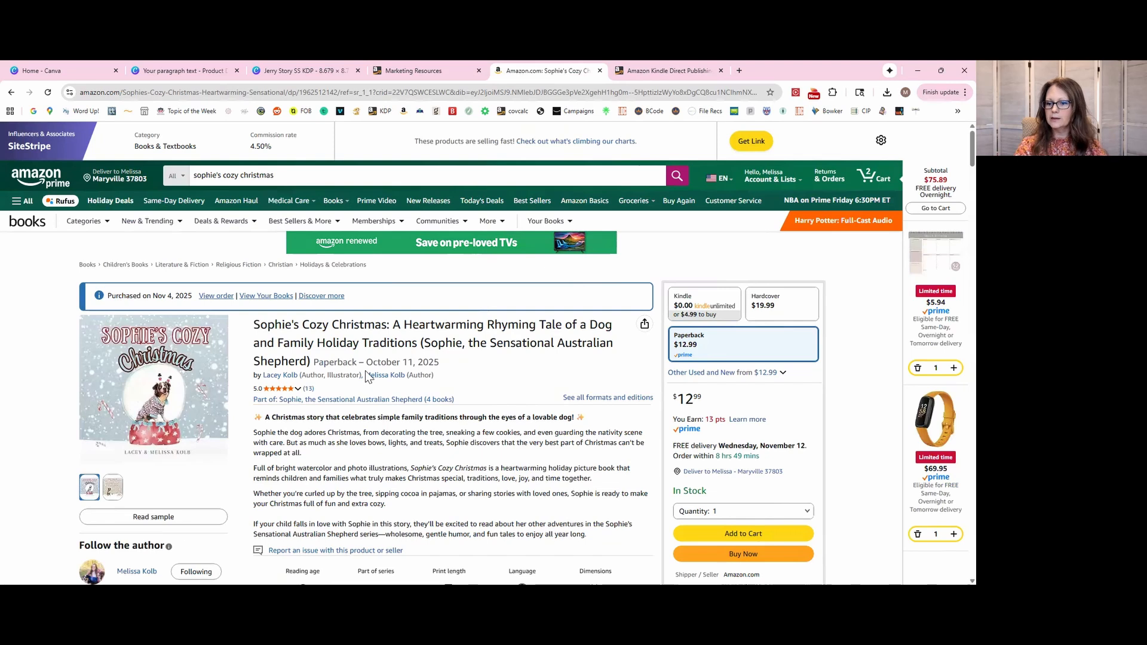
left_click(384, 374)
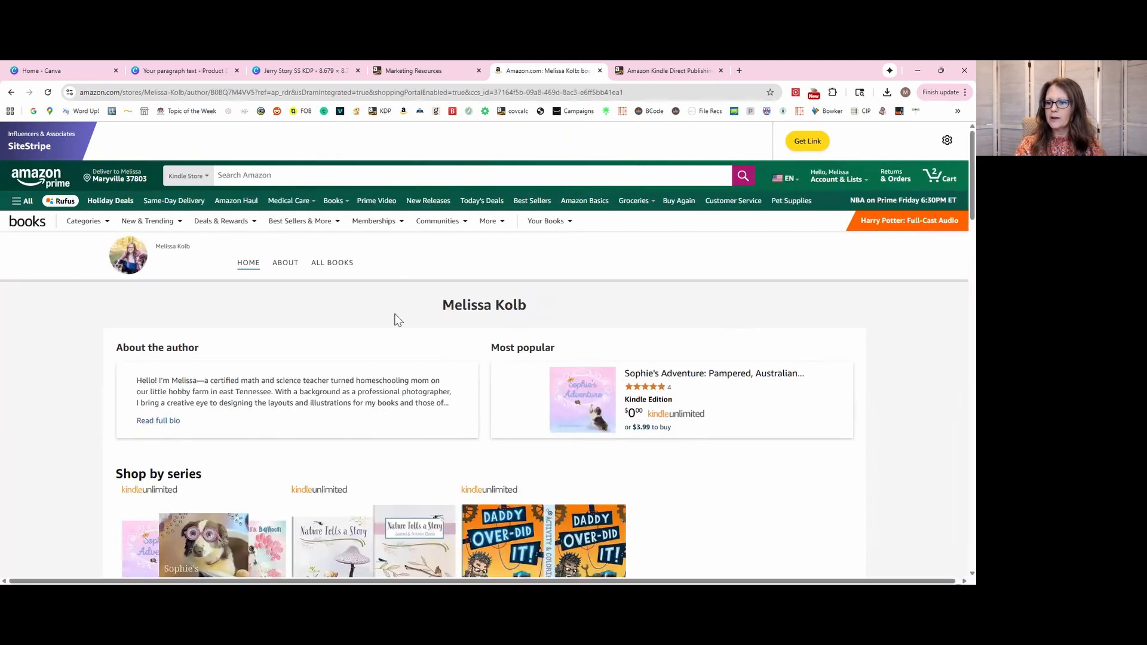
Look through the series and books shown on the home section of the author page.
scroll(470, 311, "down", 2)
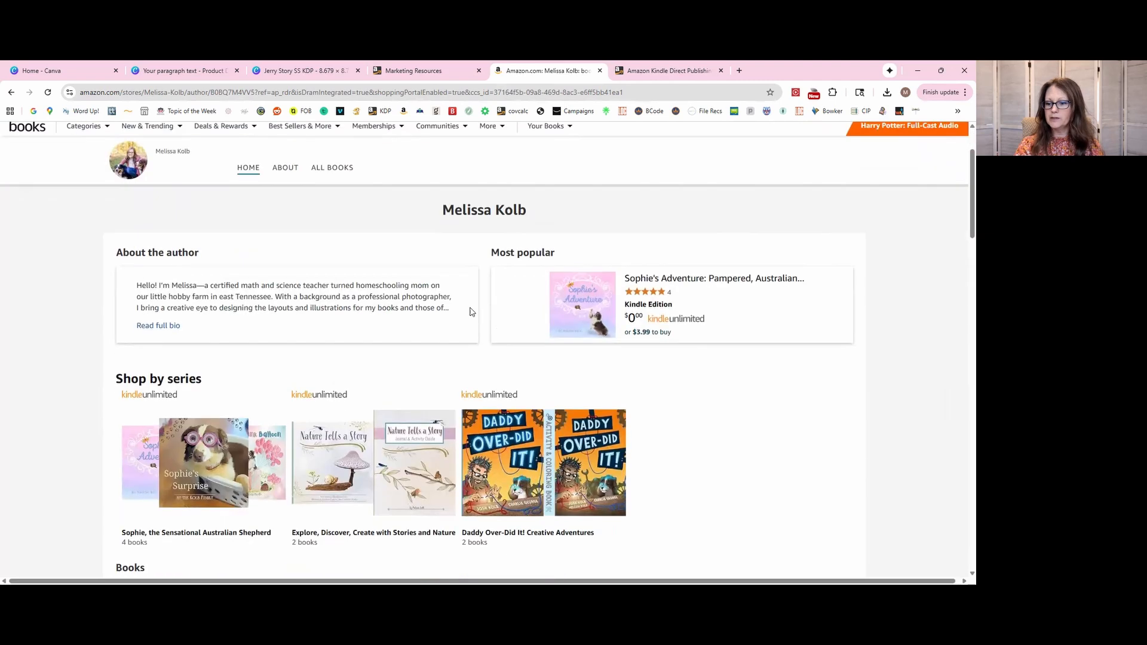
right_click(274, 480)
left_click(687, 437)
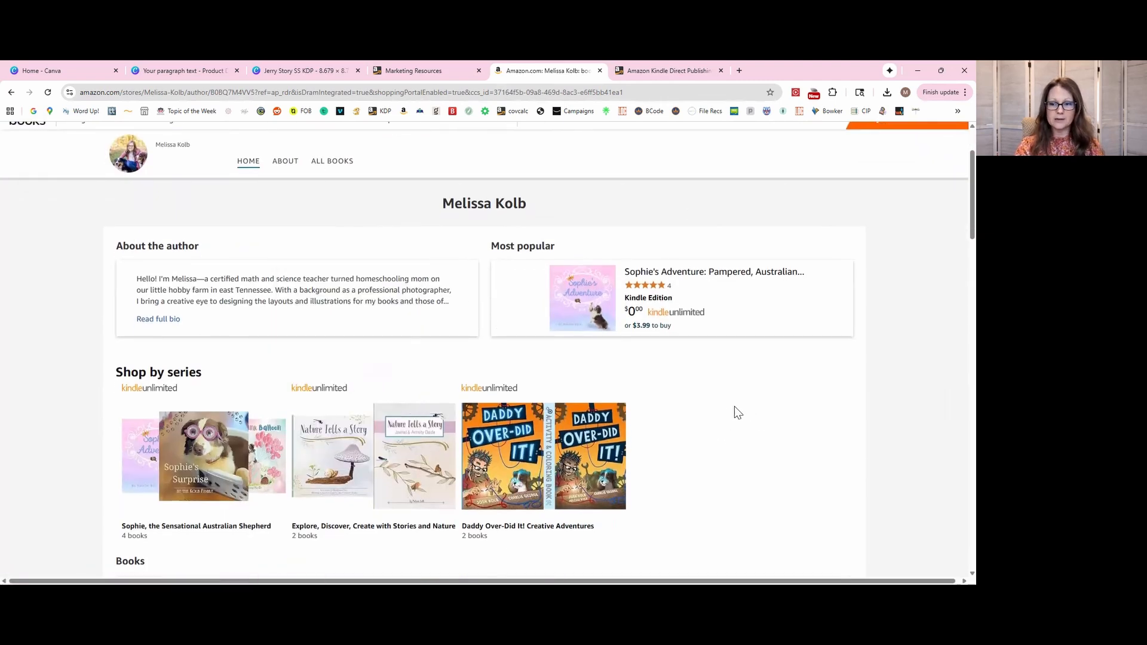
scroll(445, 236, "down", 2)
scroll(316, 307, "down", 4)
scroll(301, 263, "up", 6)
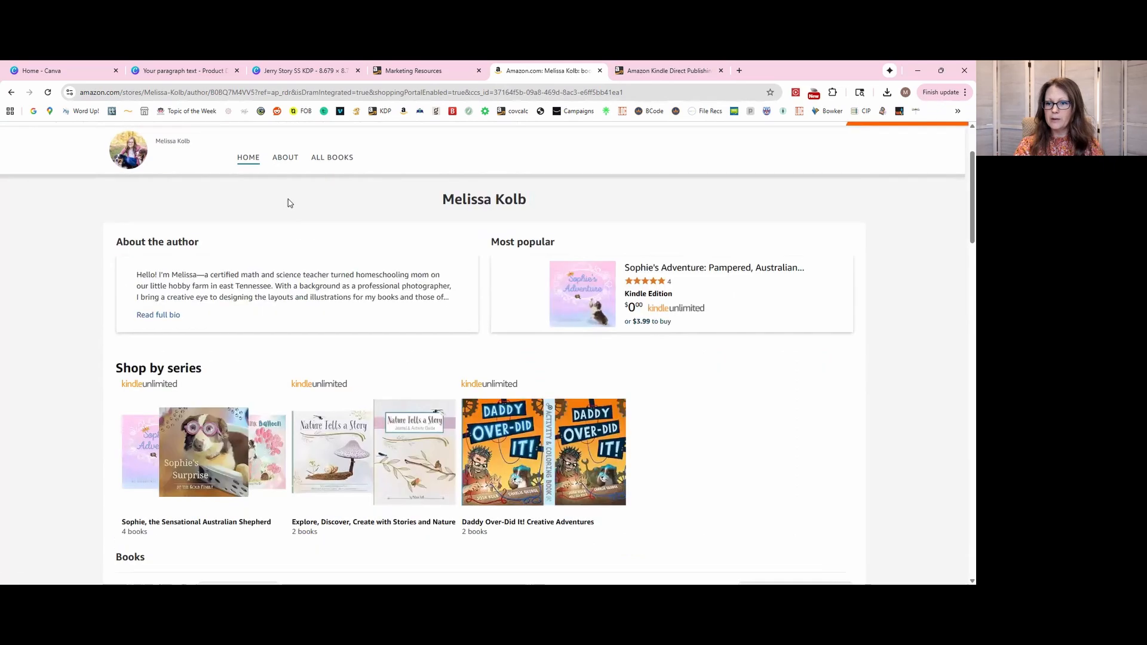
Open the author's full bio and read through the About page down to its follow and Author Central links.
left_click(170, 321)
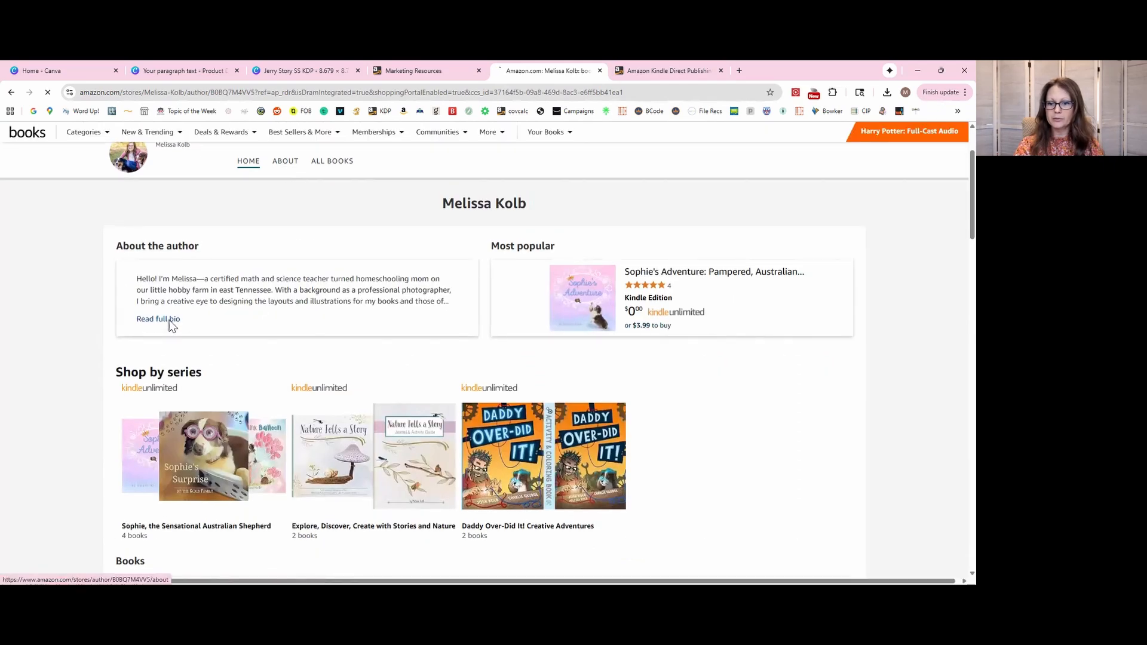
scroll(658, 355, "down", 3)
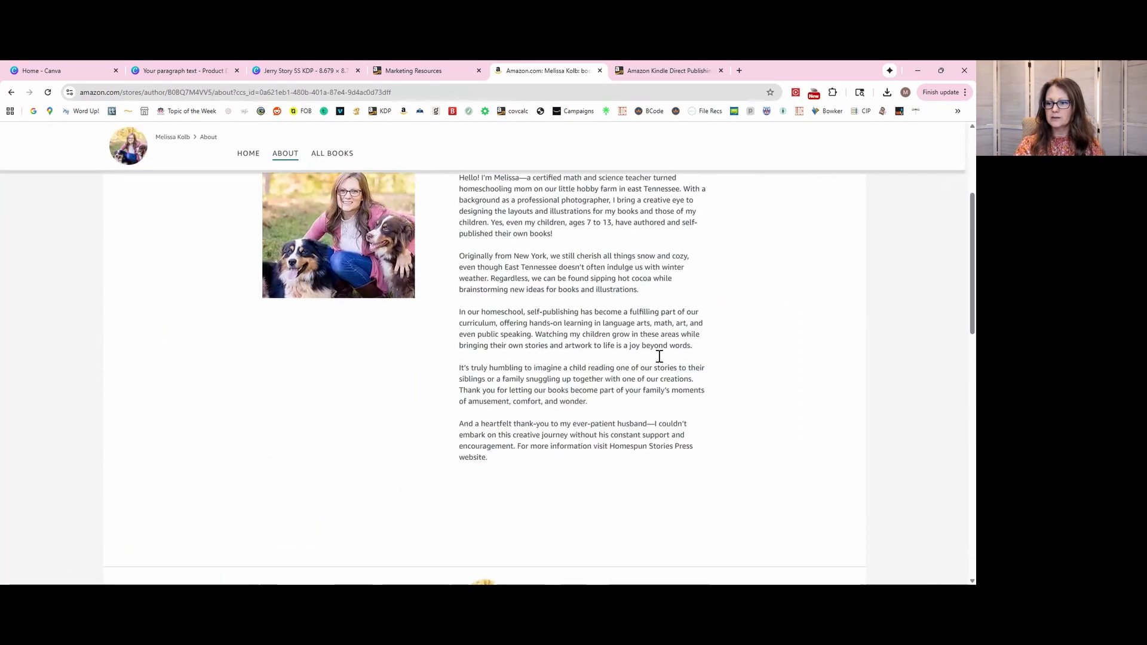
scroll(659, 356, "down", 3)
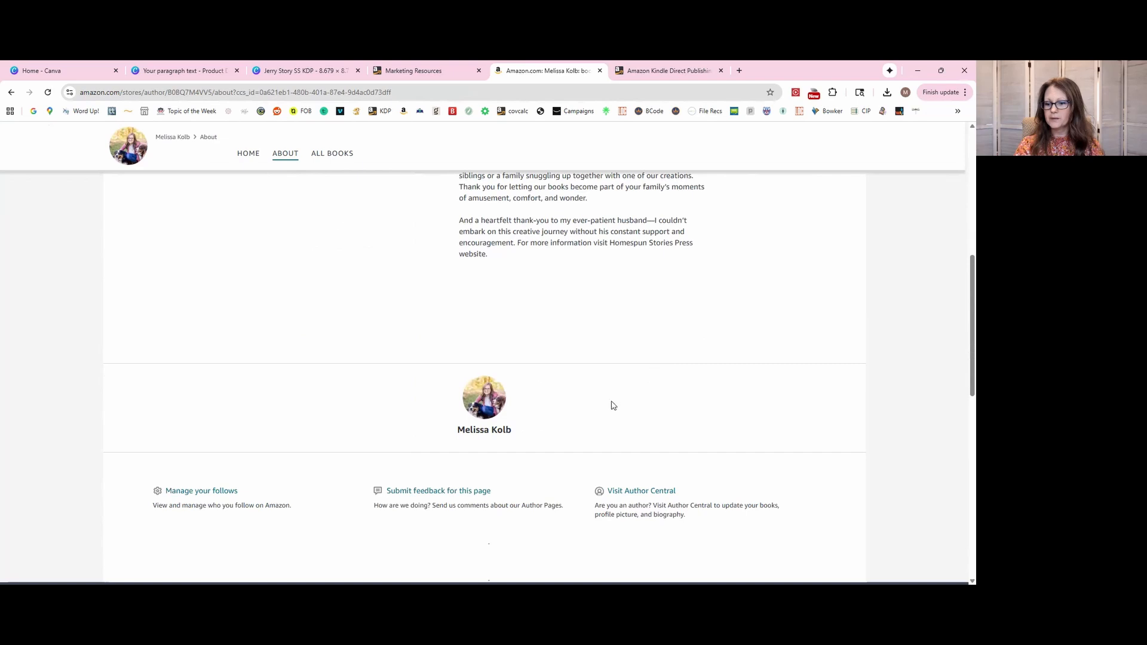
scroll(472, 335, "up", 8)
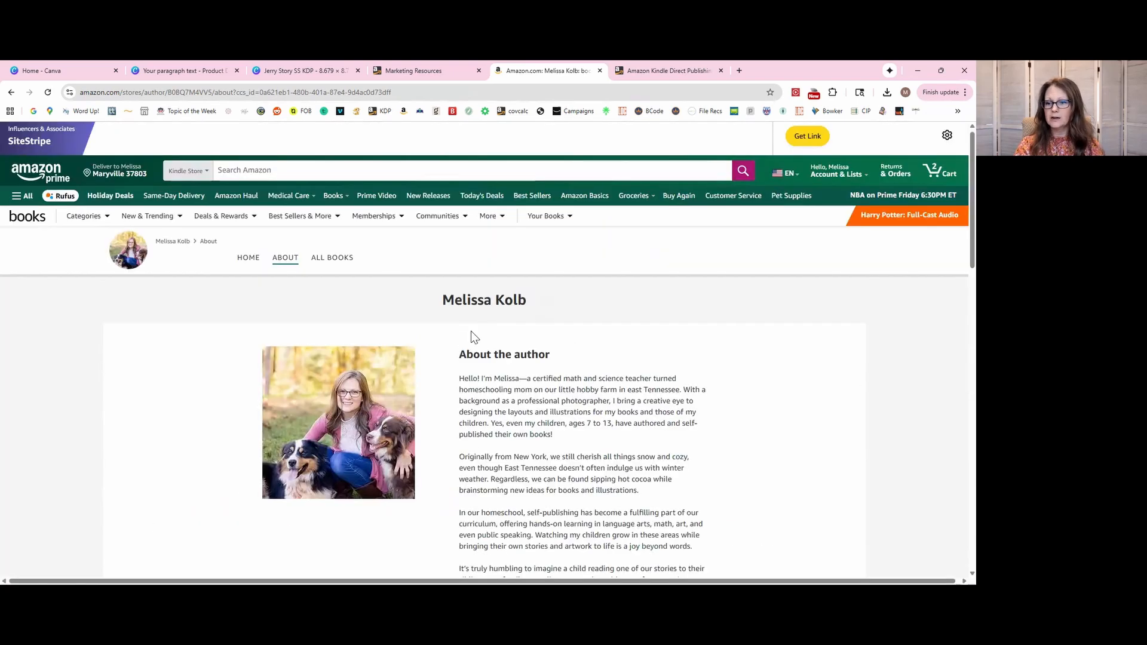
Browse all of the author's books, and look through the list of followed authors under Manage your follows.
left_click(327, 266)
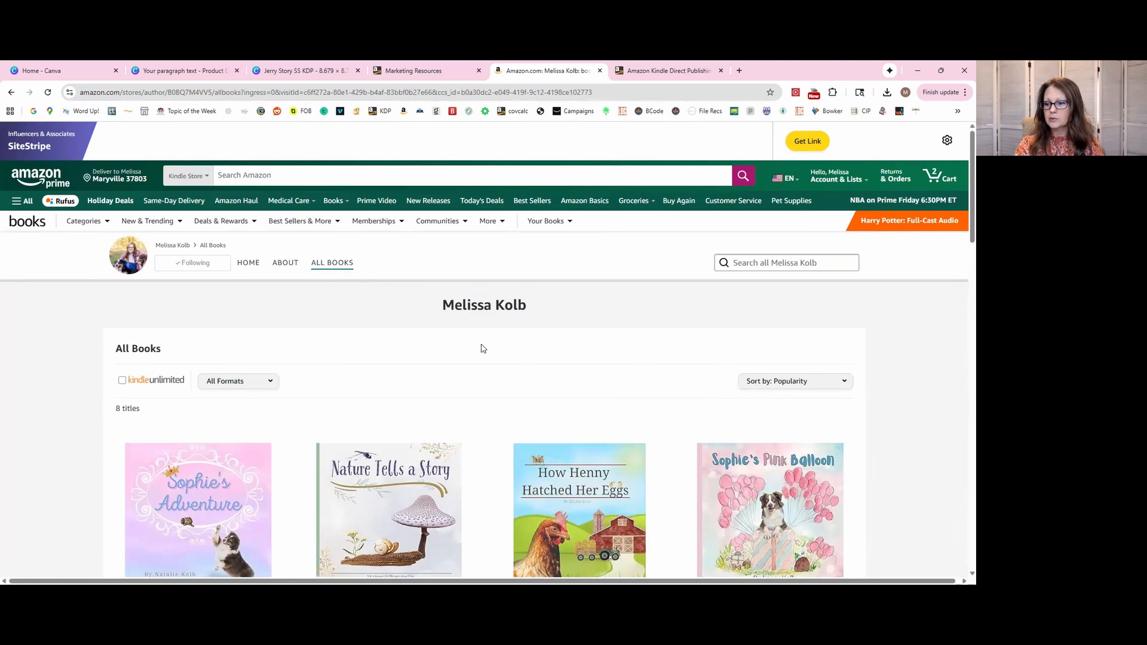
scroll(479, 350, "down", 7)
scroll(387, 443, "down", 5)
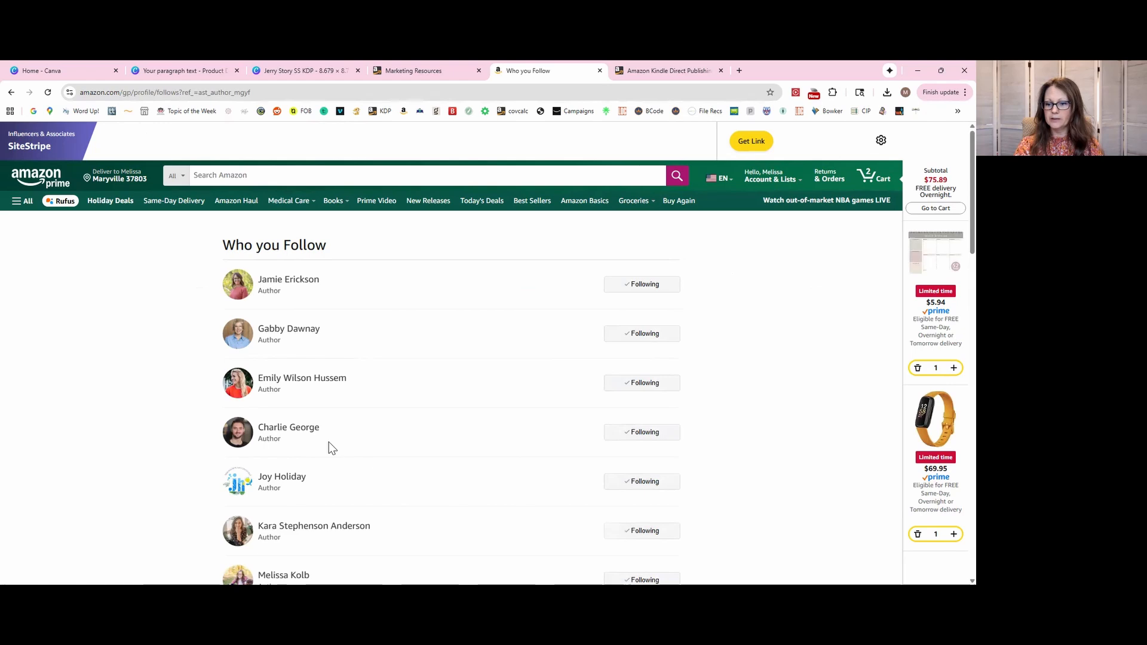
scroll(327, 446, "down", 4)
scroll(327, 446, "up", 4)
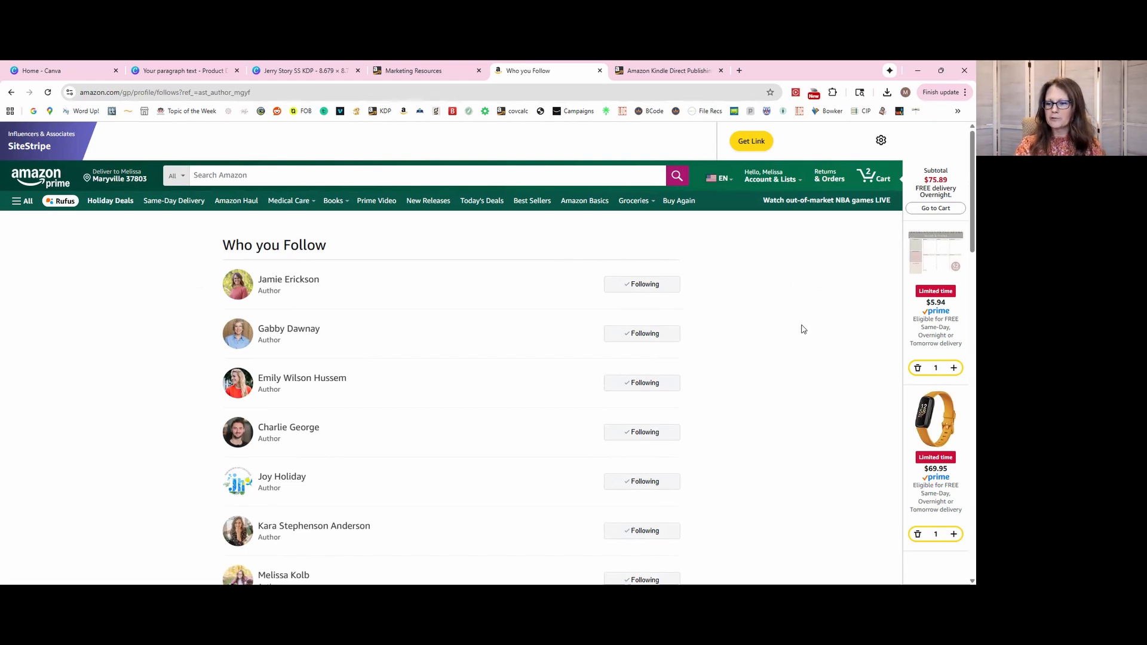
Return to KDP Marketing Resources and view the Author Central marketplace choices without selecting one.
left_click(418, 70)
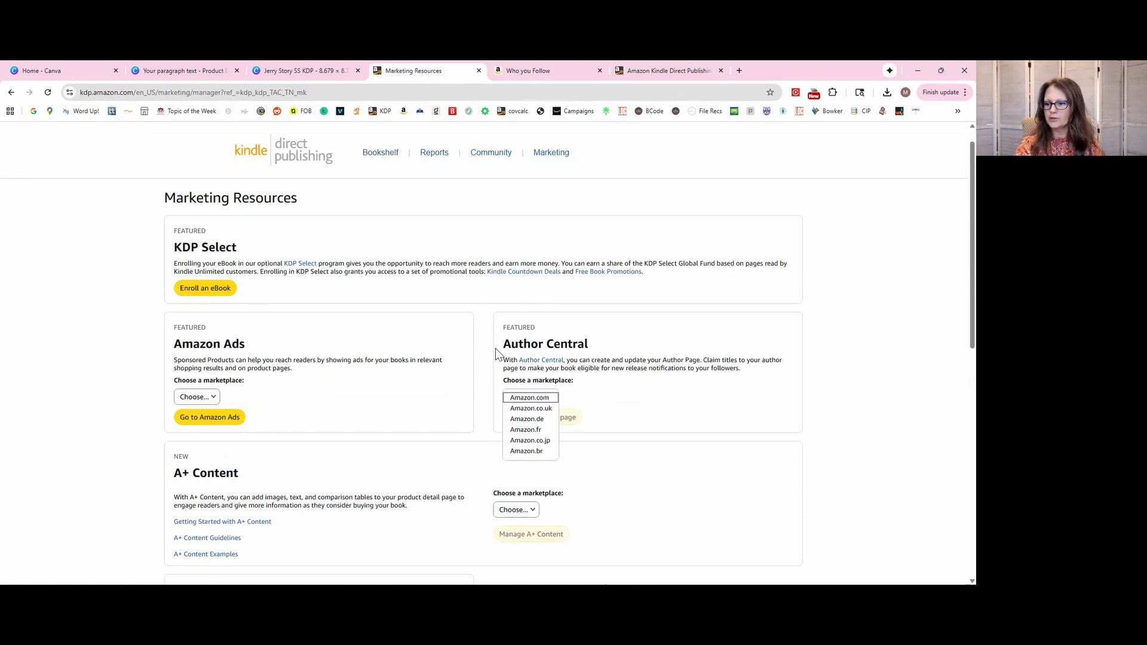
left_click(687, 414)
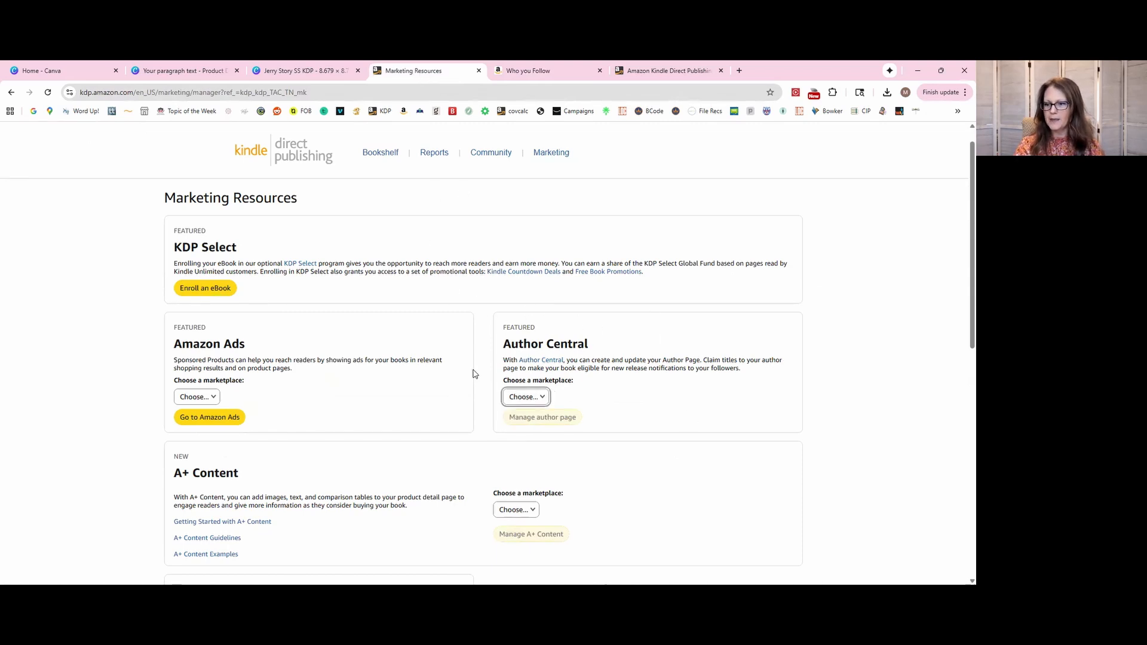
left_click(525, 397)
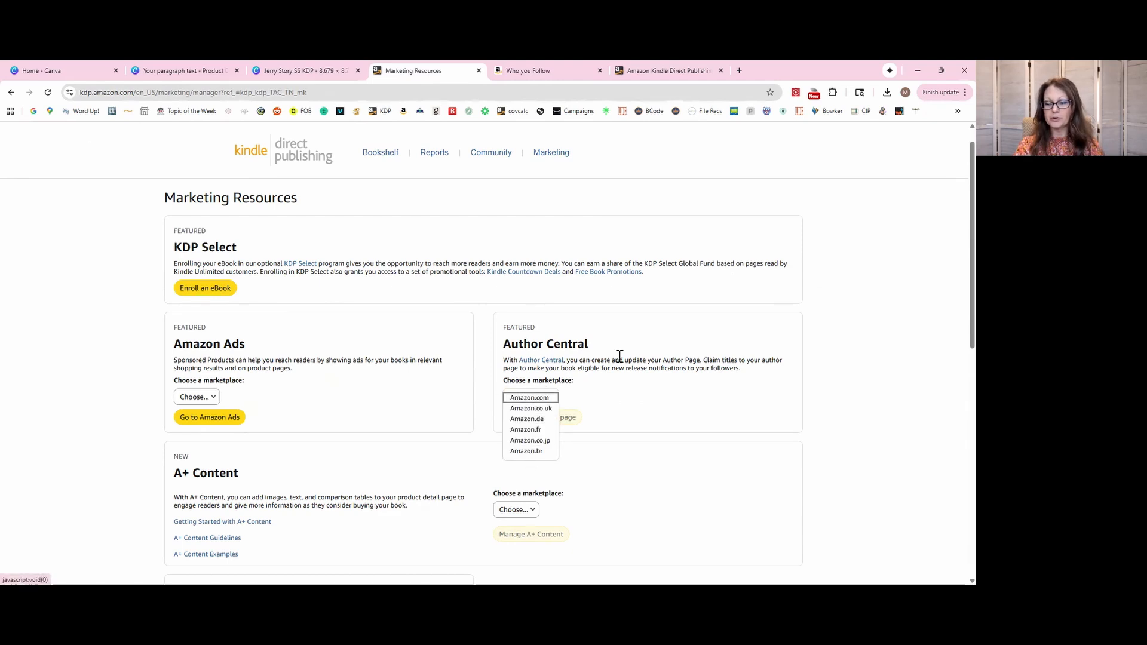
left_click(636, 345)
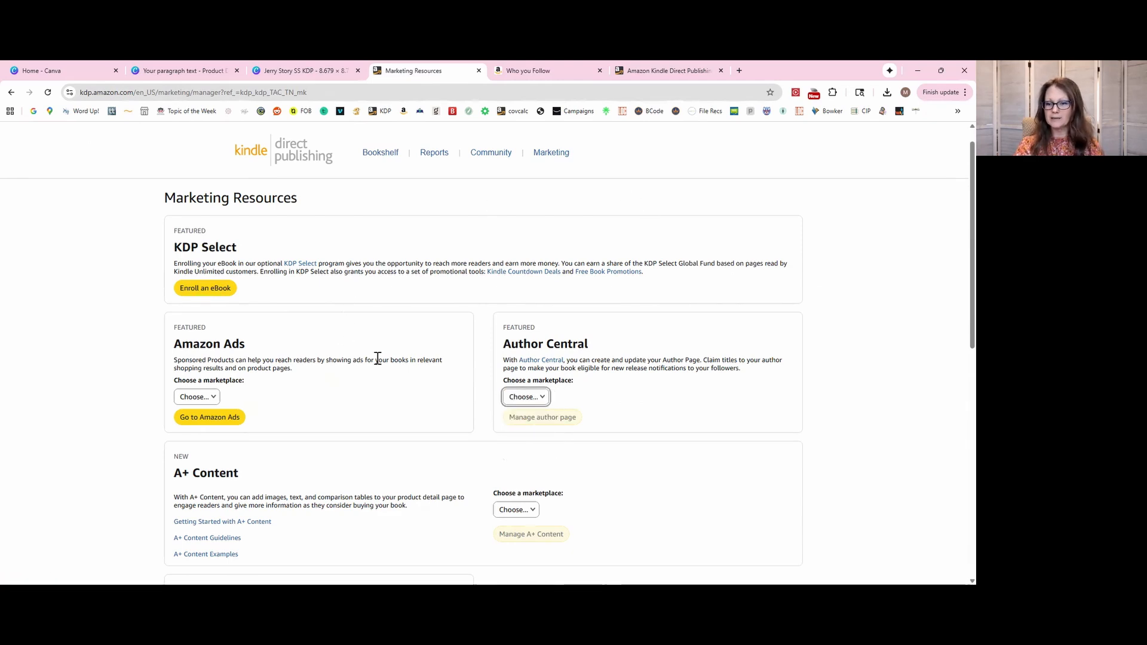